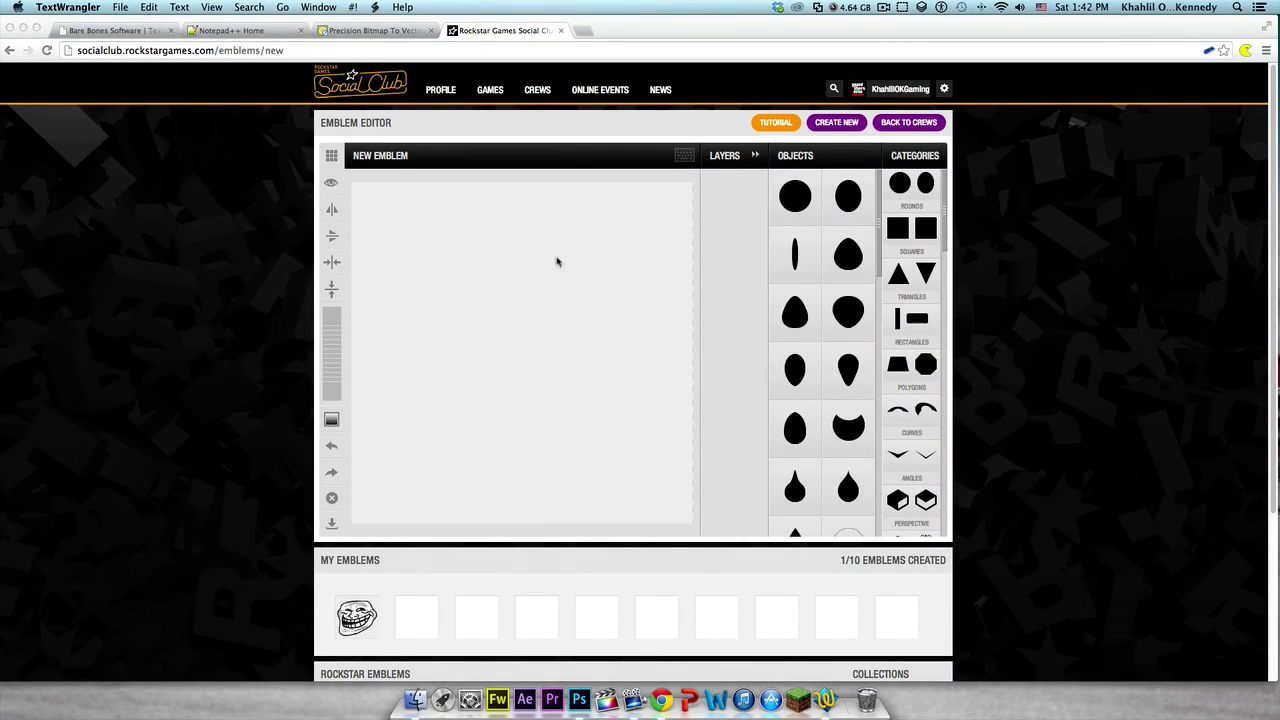
Scroll the emblem editor, then exit Chrome full-screen so the browser tabs are visible.
scroll(340, 178, "down", 2)
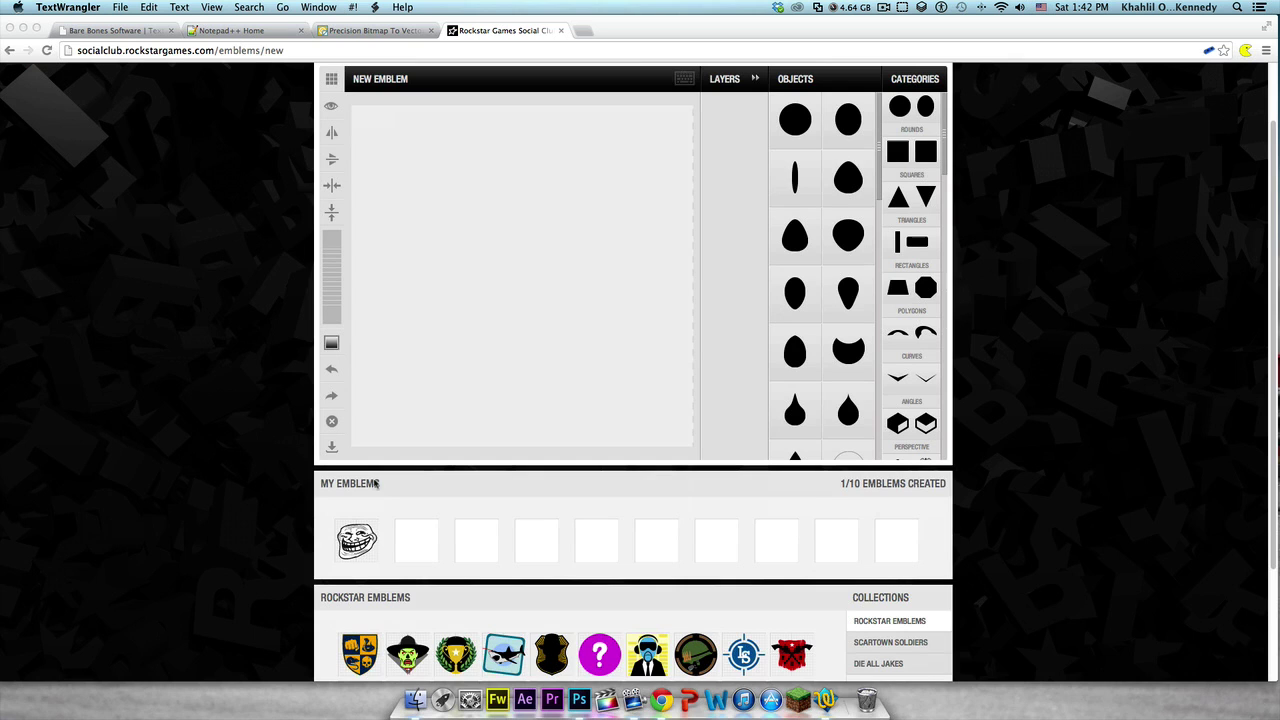
scroll(311, 377, "up", 3)
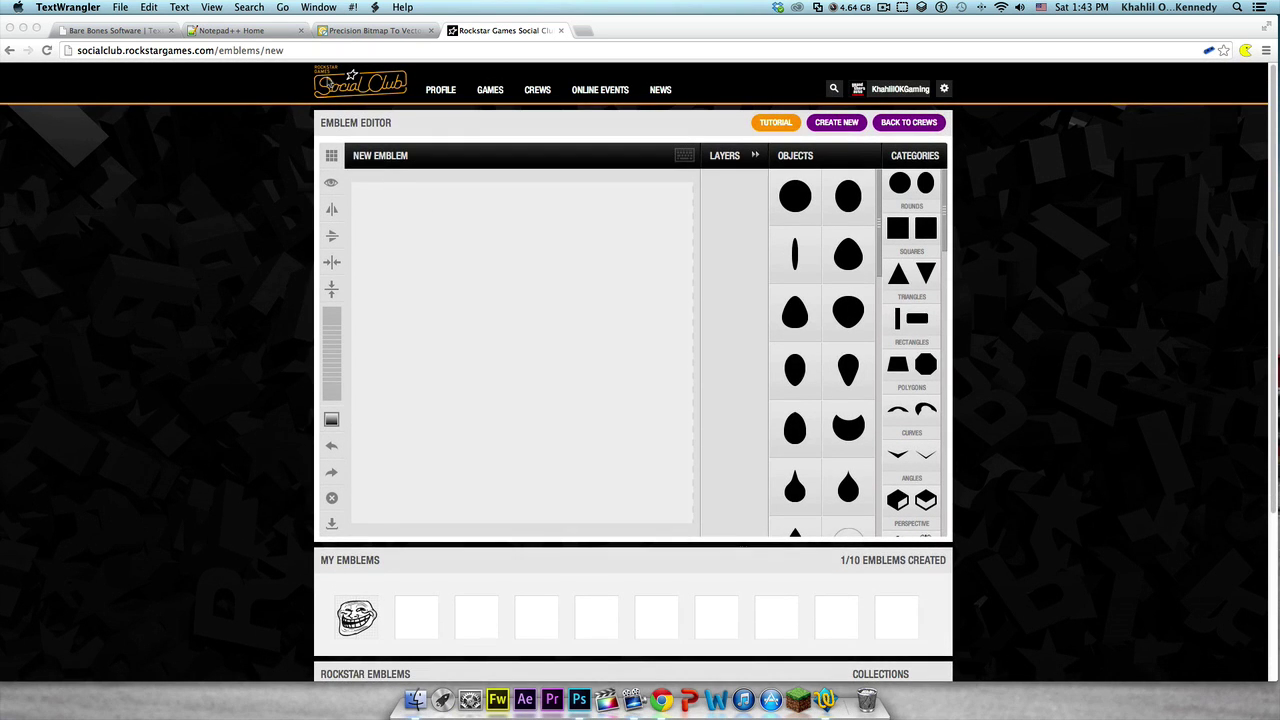
key("super+ctrl+f")
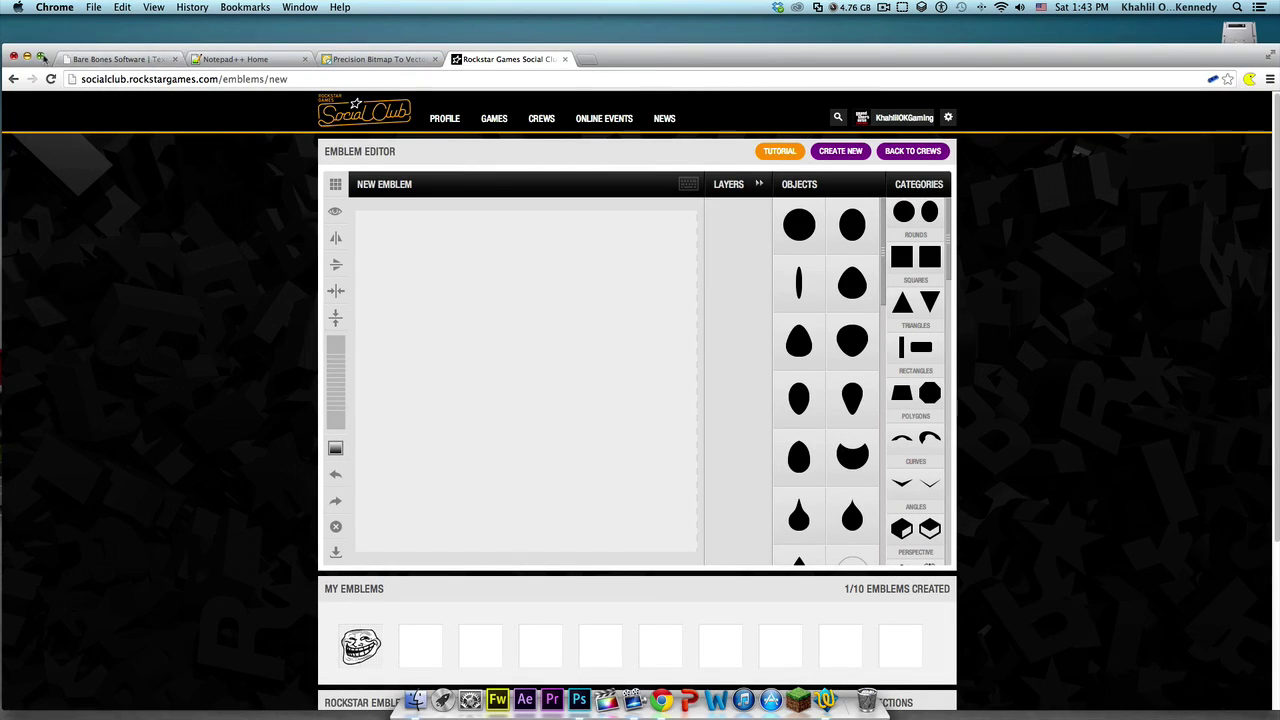
Maximise the browser window and close the Notepad++ home page tab.
double_click(150, 48)
left_click(166, 27)
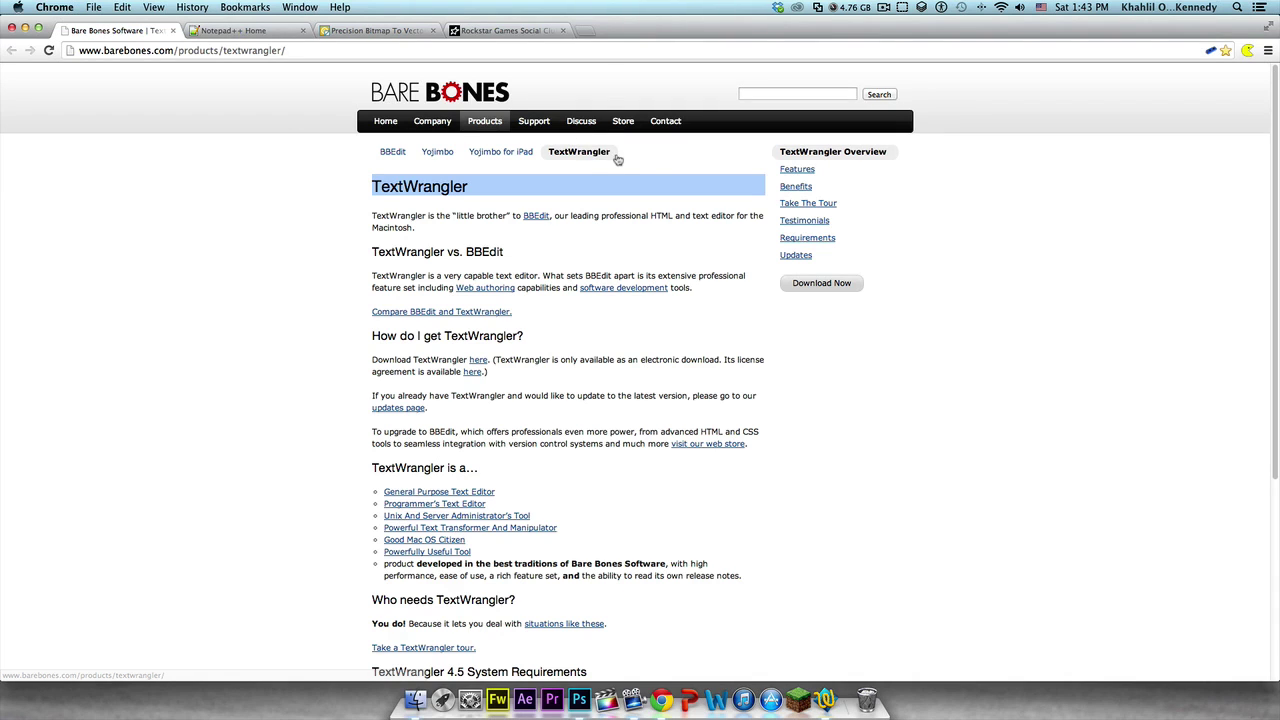
triple_click(463, 186)
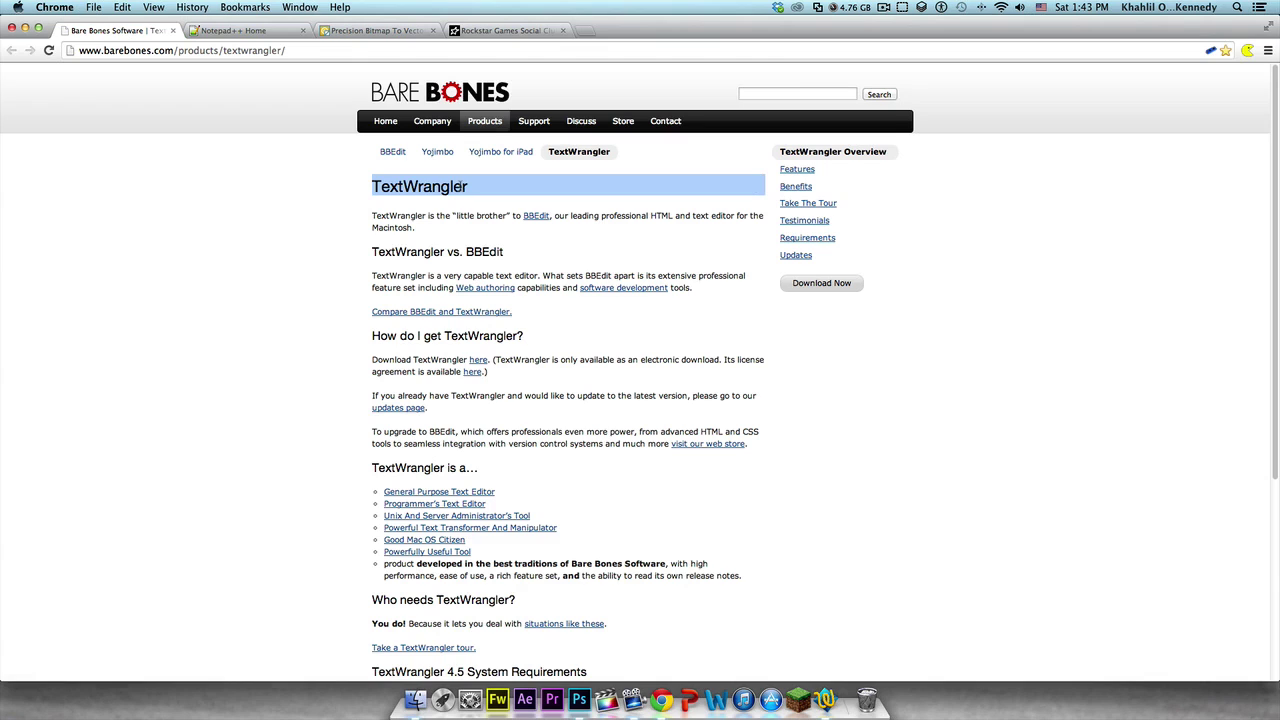
left_click(250, 30)
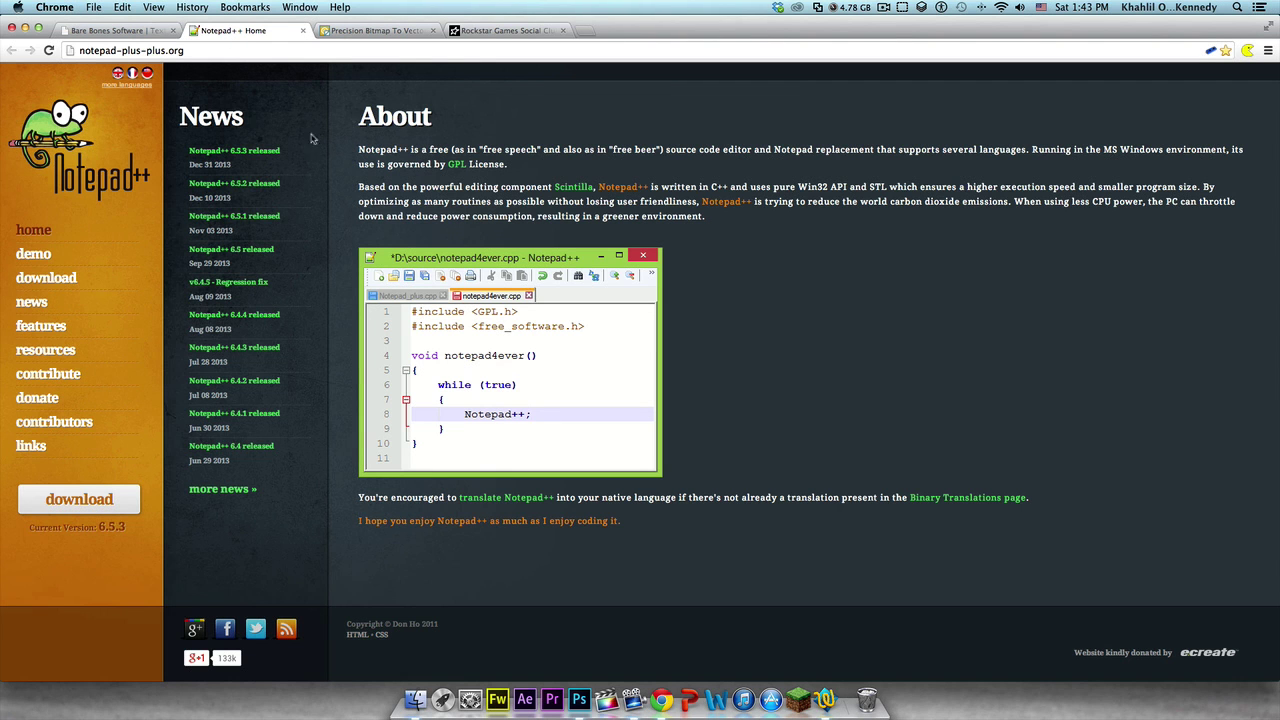
left_click(303, 30)
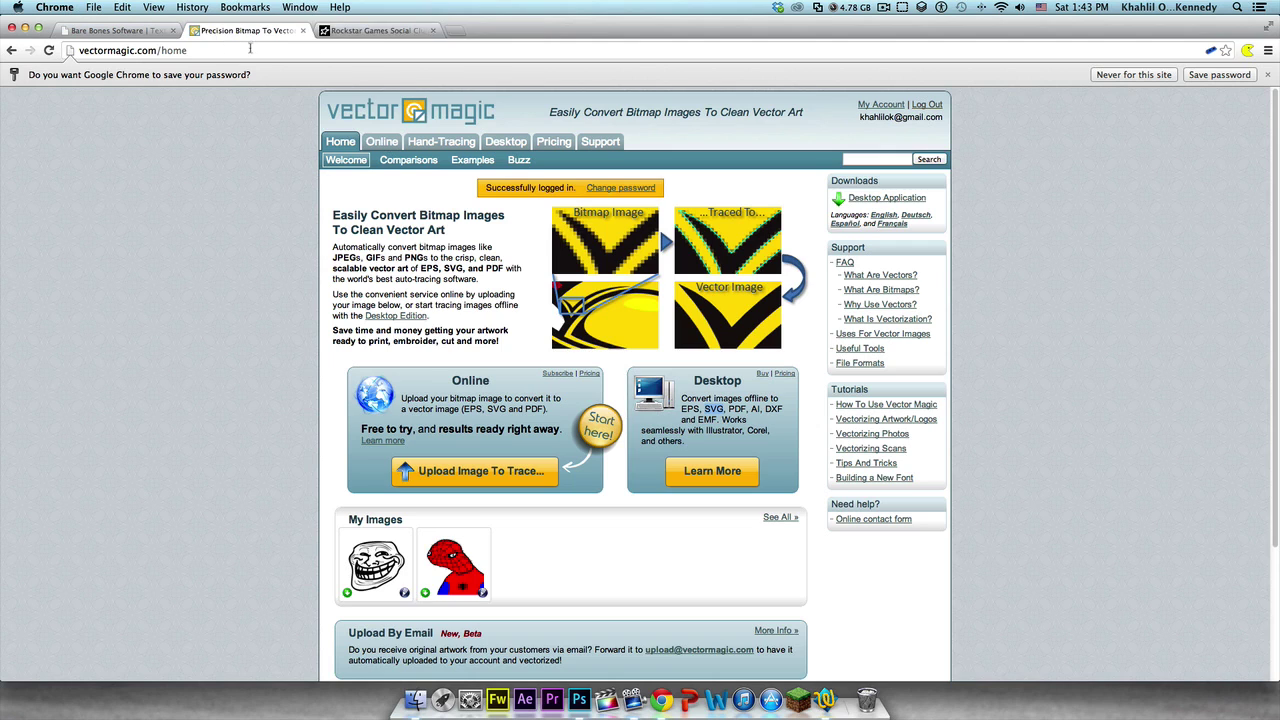
Close the TextWrangler product page tab, keeping Vector Magic and the emblem editor open.
left_click(370, 31)
left_click(140, 32)
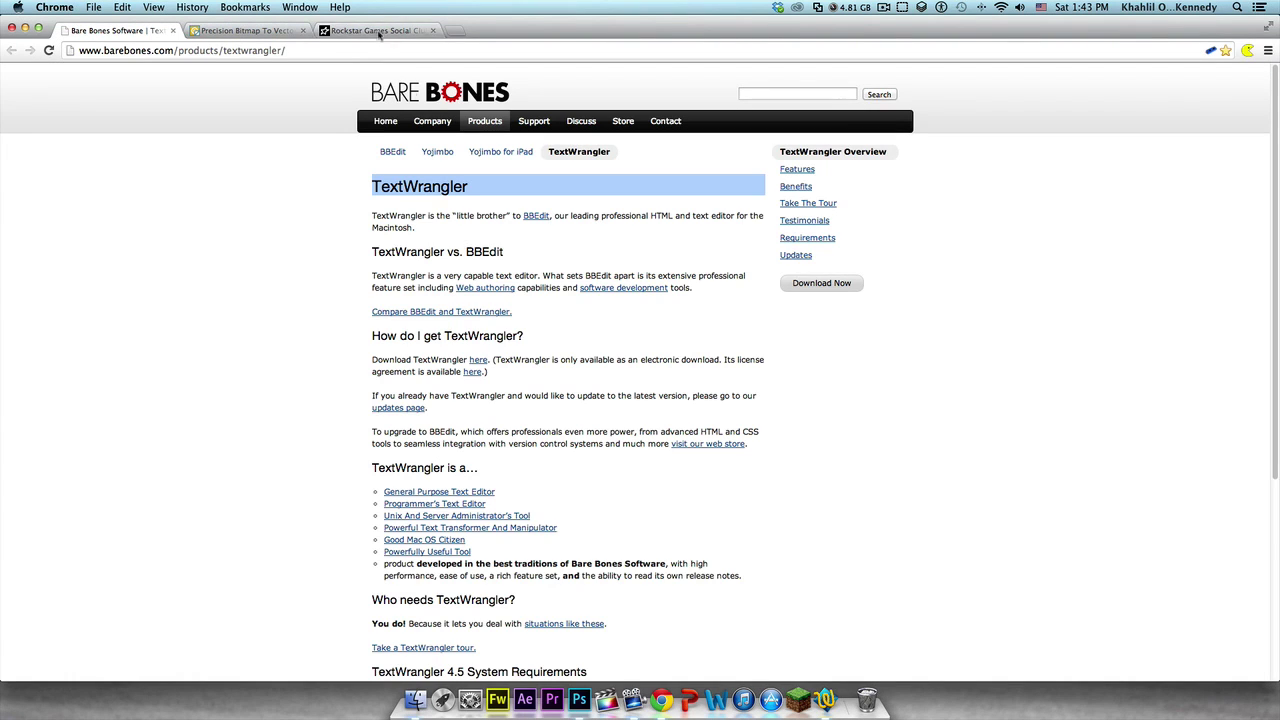
left_click(409, 31)
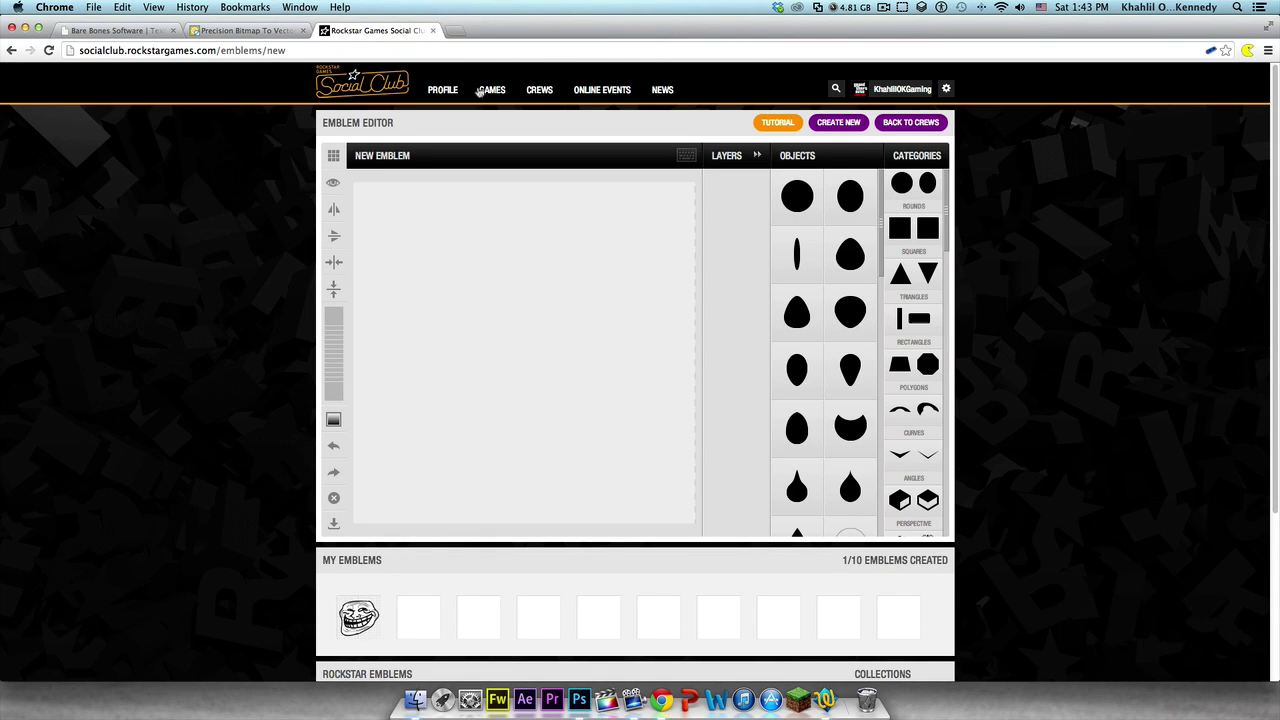
left_click(90, 35)
left_click(215, 35)
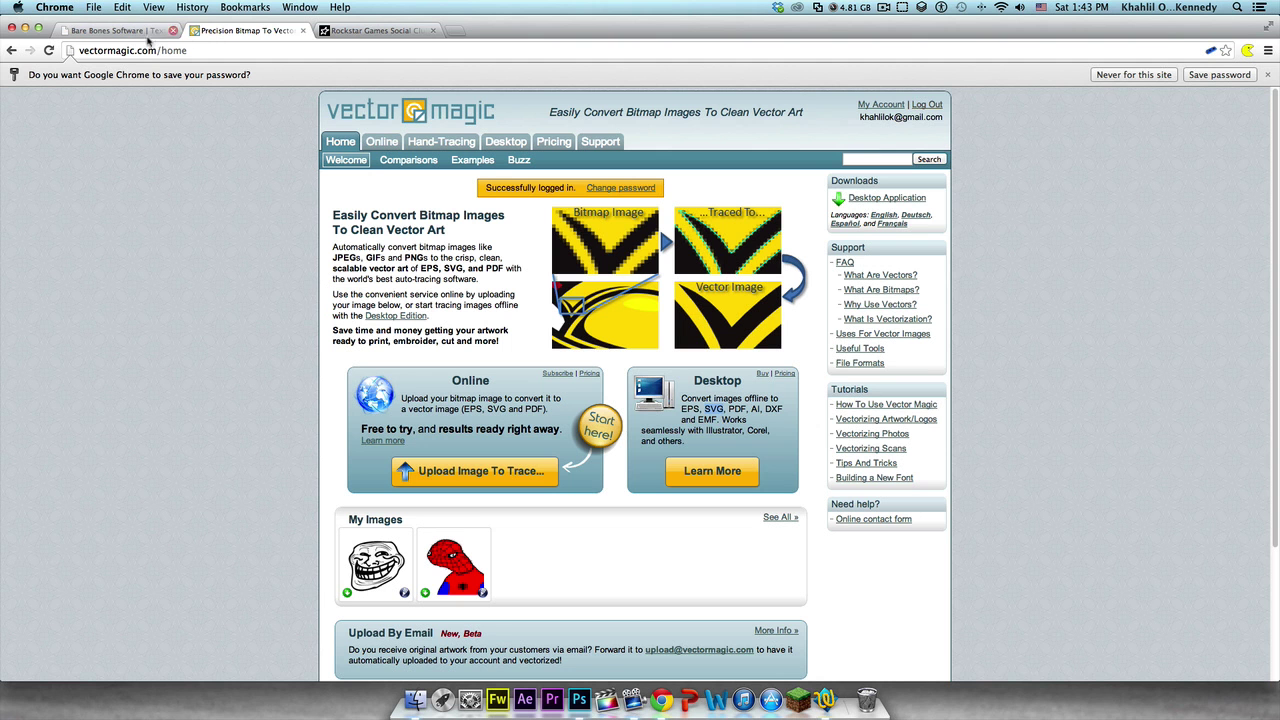
left_click(129, 35)
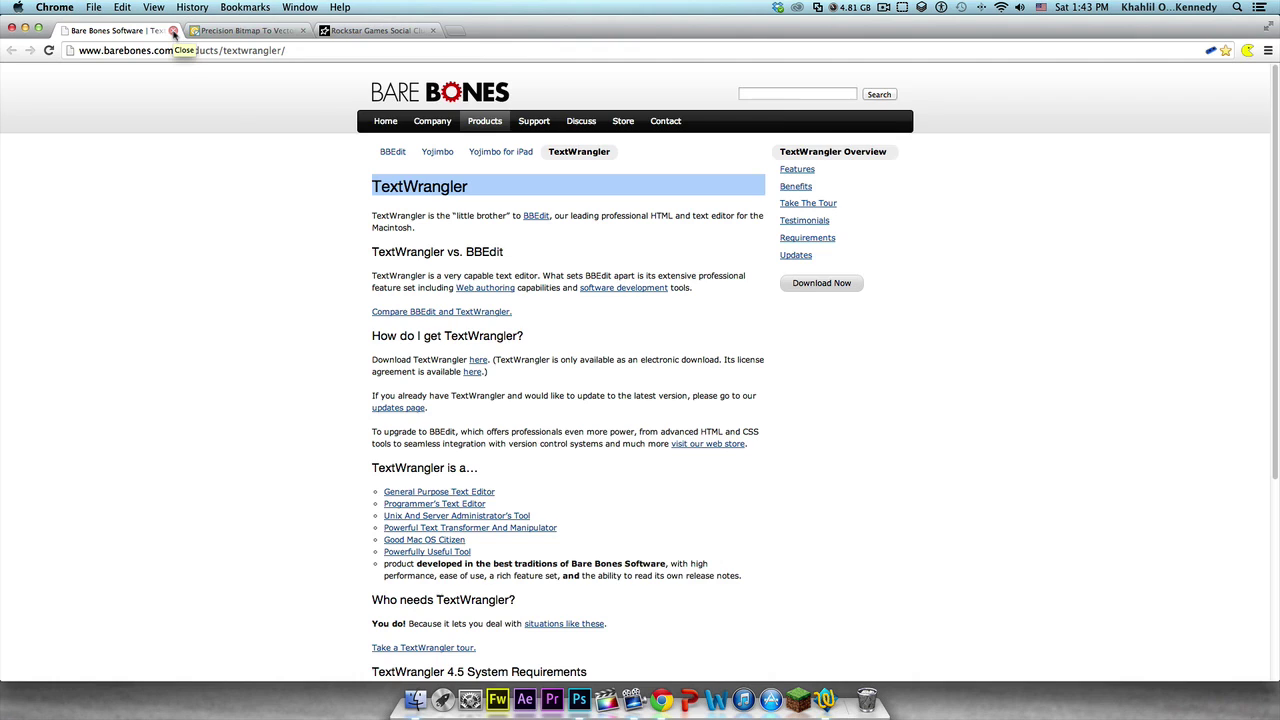
left_click(173, 31)
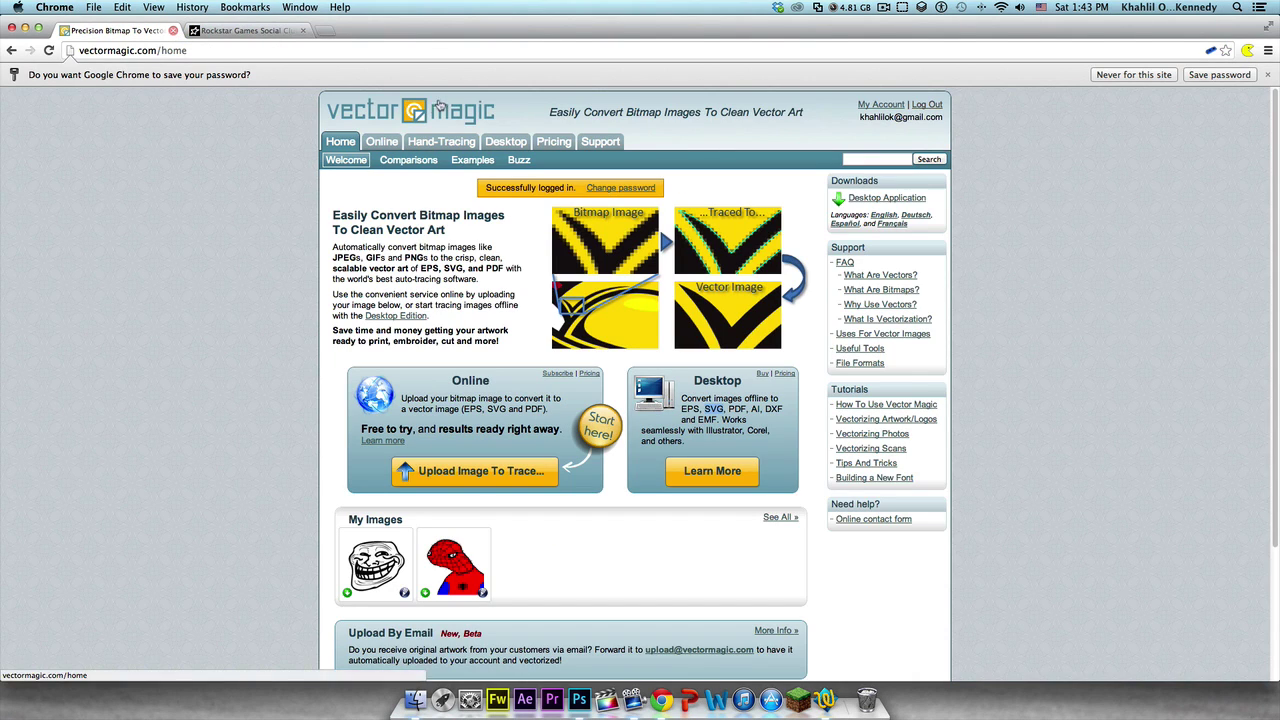
left_click(503, 468)
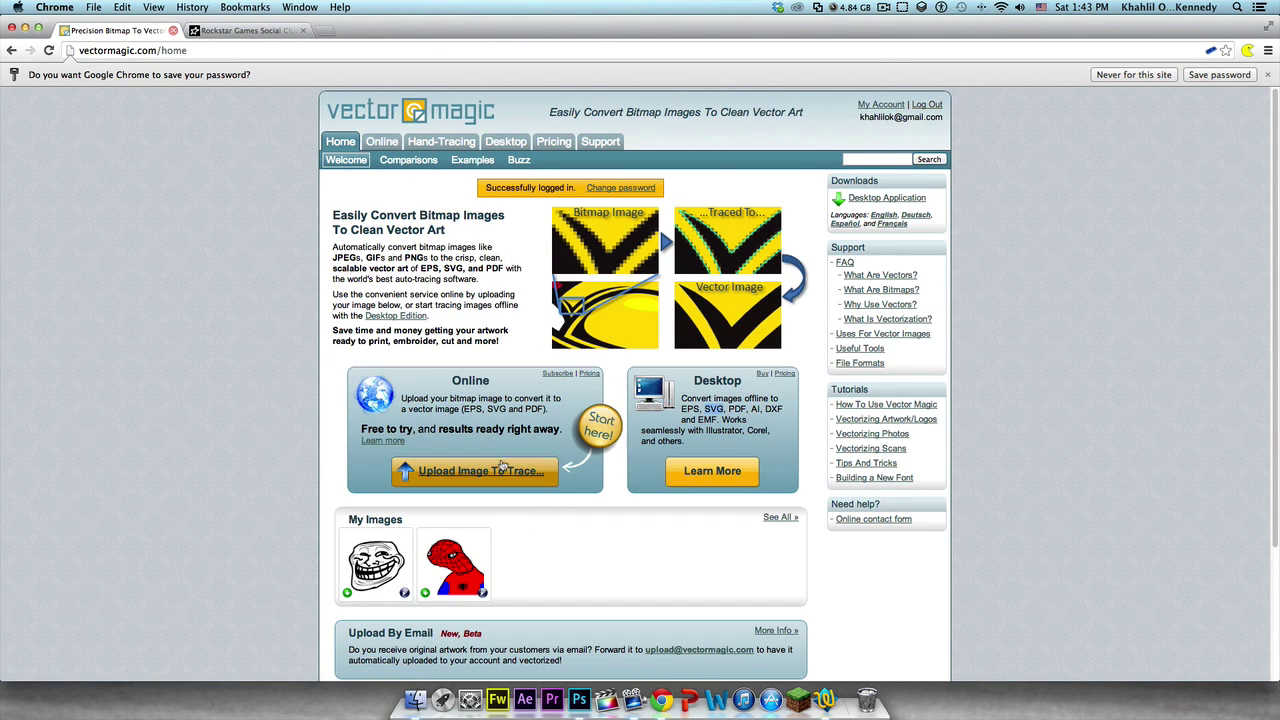
scroll(700, 258, "down", 1)
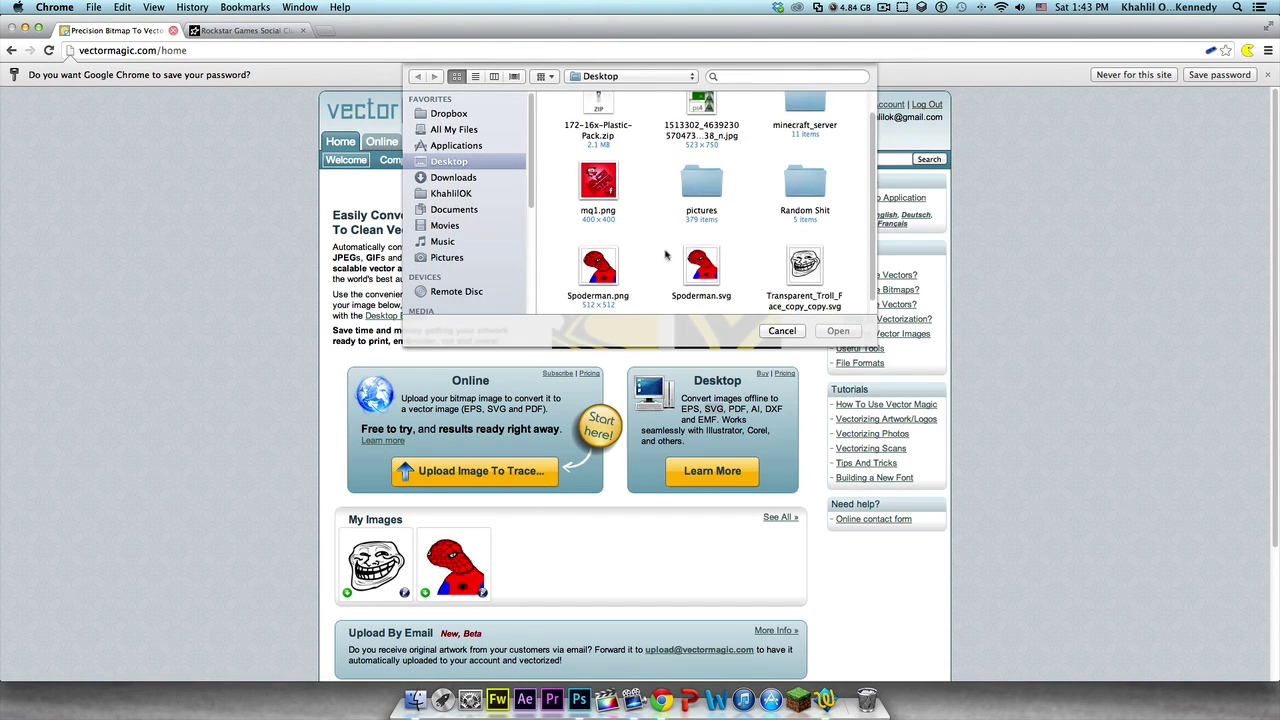
left_click(592, 305)
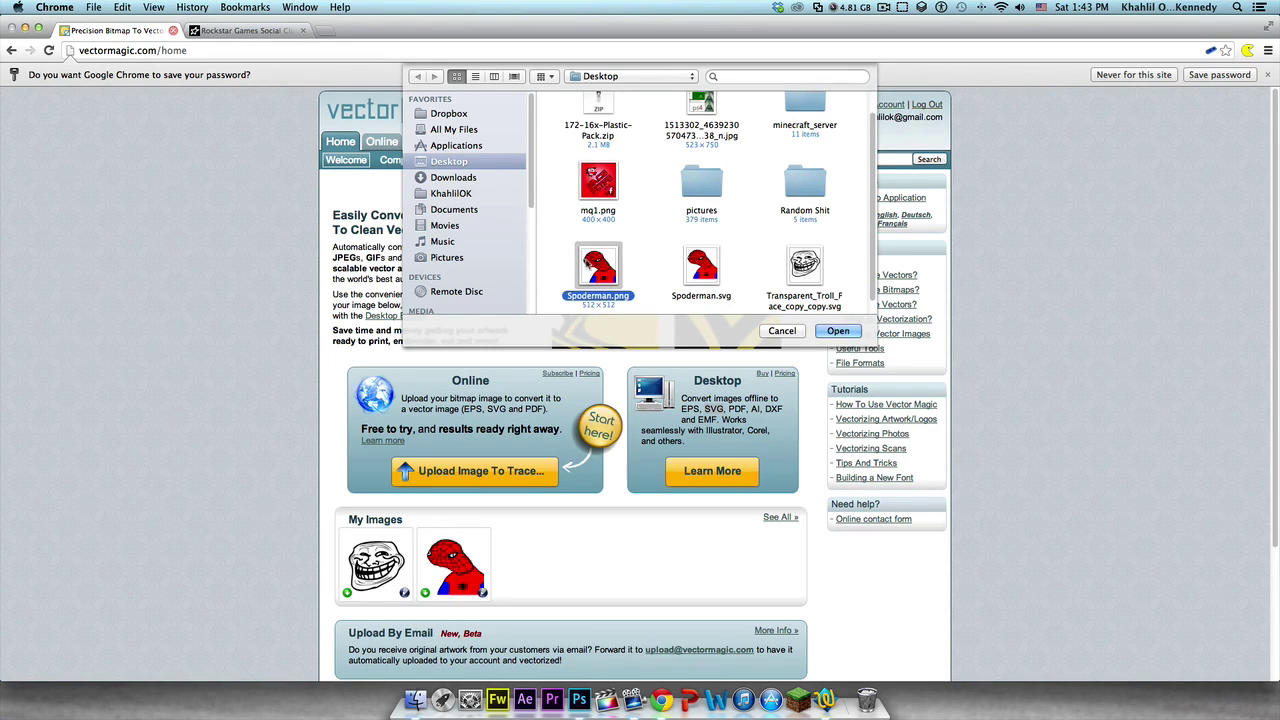
mouse_move(589, 261)
left_mouse_down()
mouse_move(692, 262)
mouse_move(590, 262)
left_mouse_up()
left_click(782, 331)
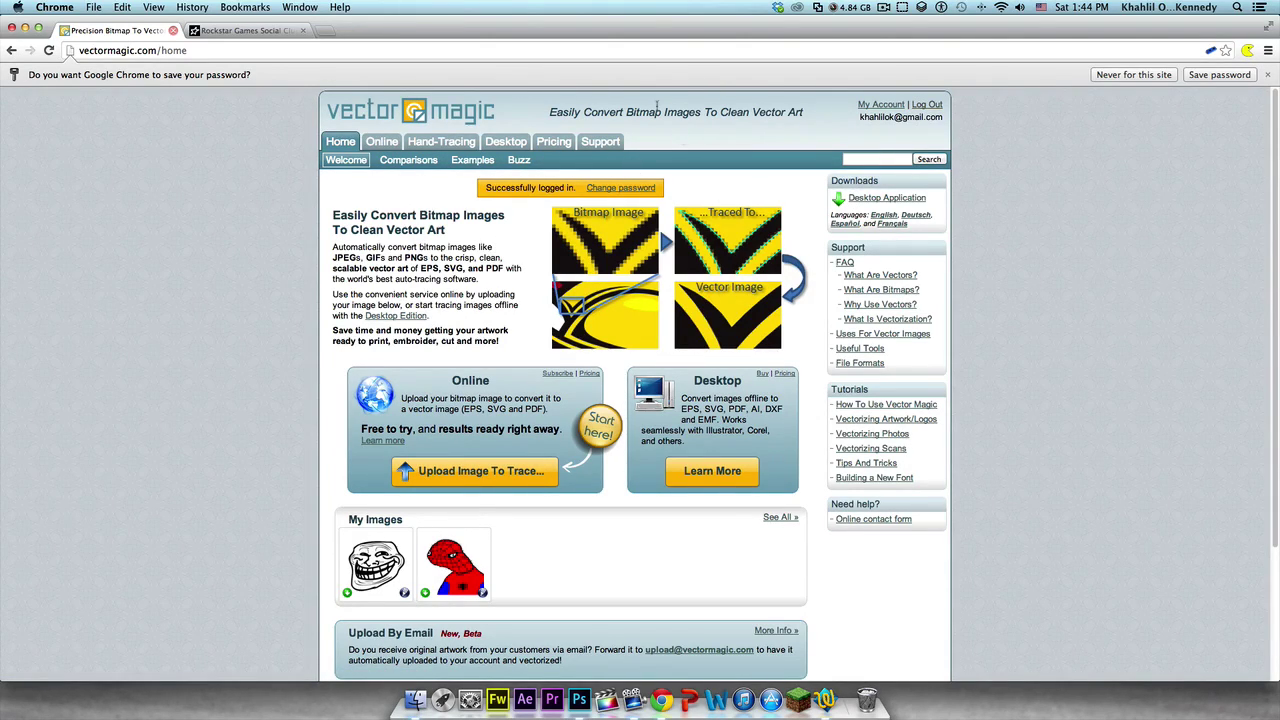
scroll(463, 345, "down", 3)
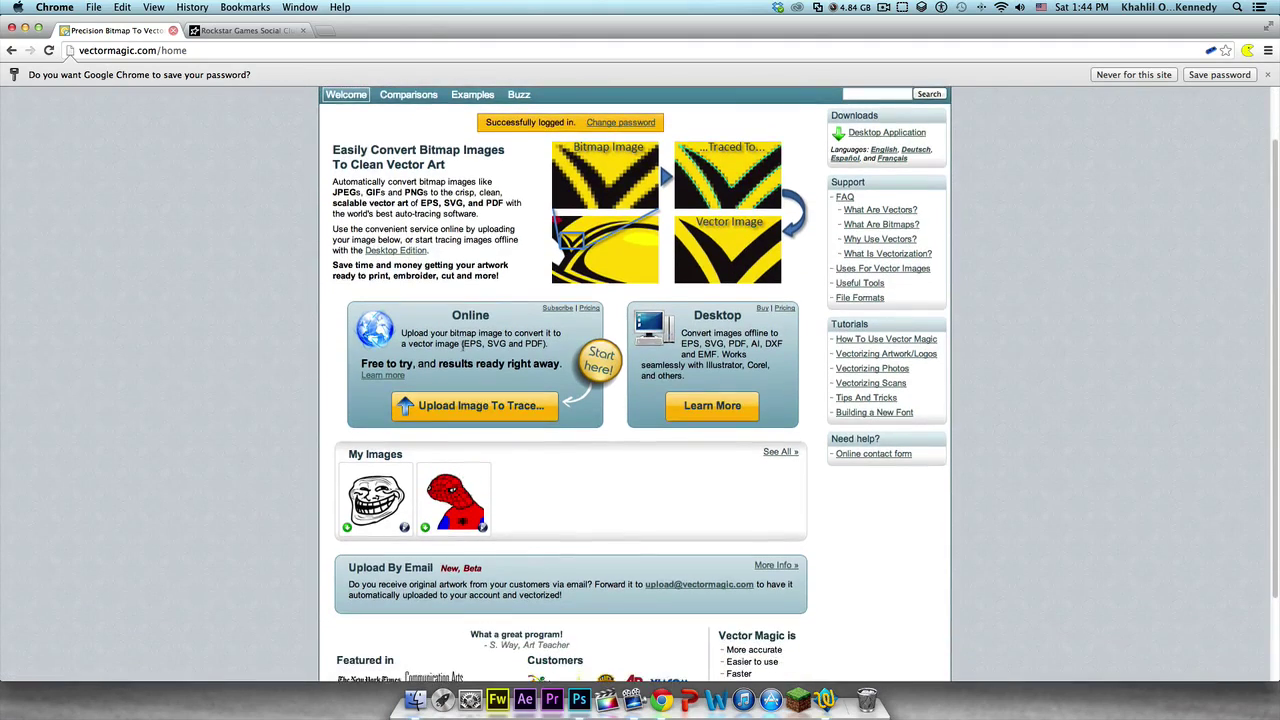
scroll(490, 340, "down", 1)
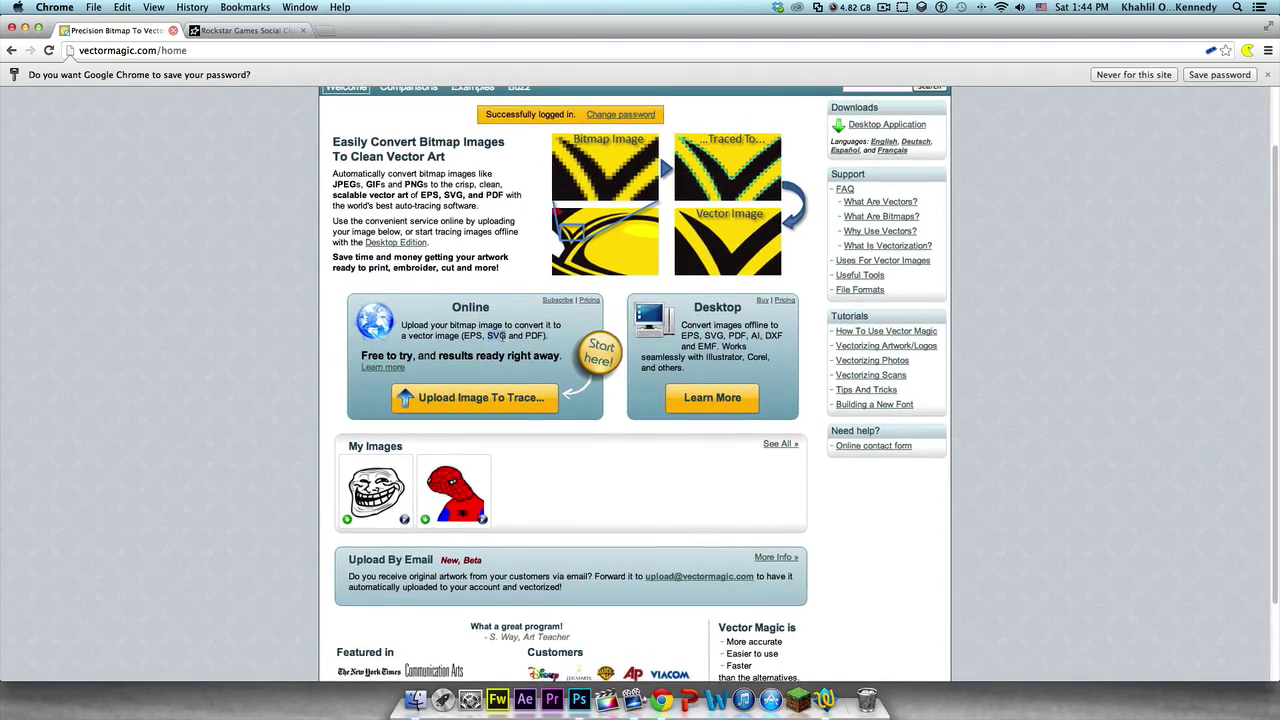
triple_click(497, 336)
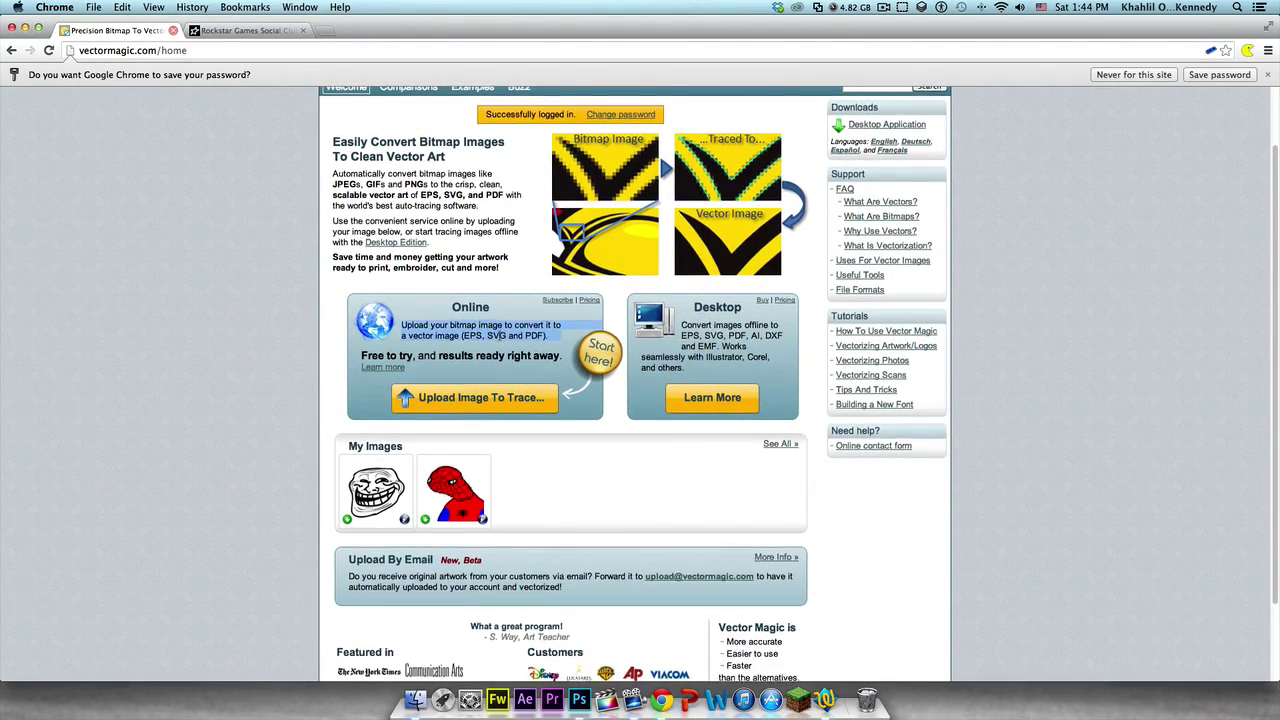
Close the Vector Magic tab, restore the browser window size and reload the emblem editor.
left_click(176, 30)
double_click(255, 30)
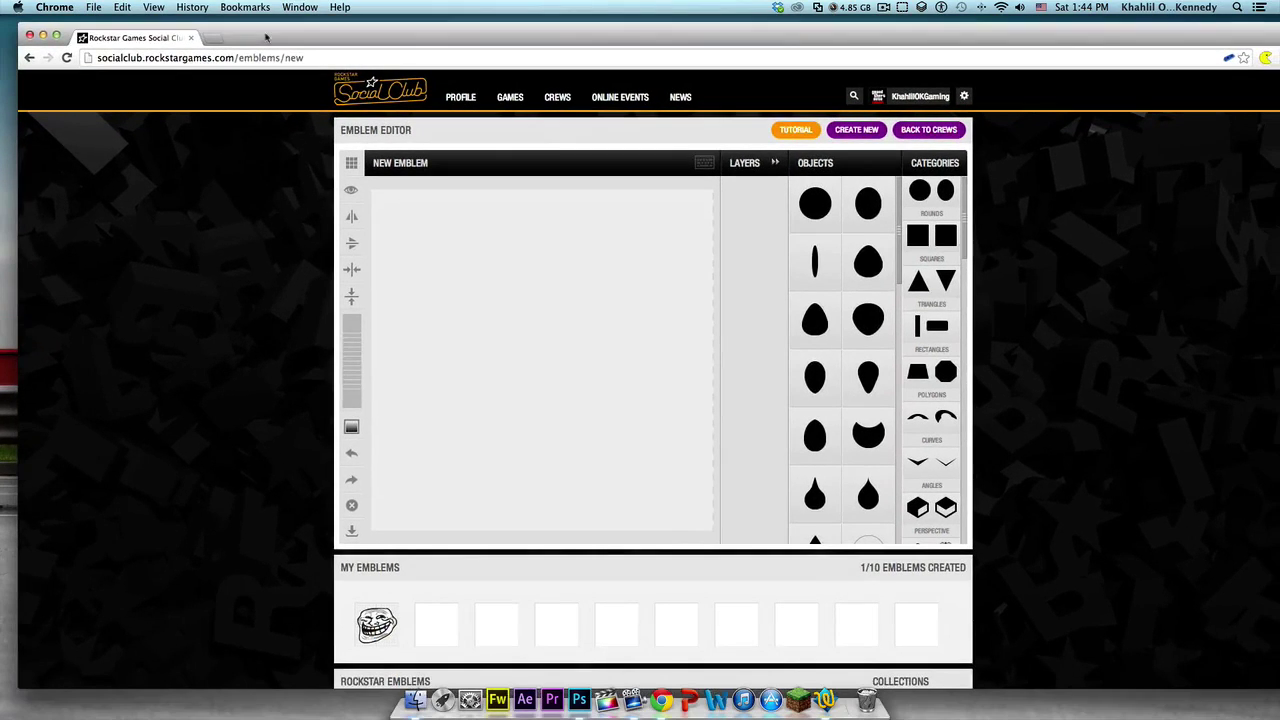
right_click(575, 303)
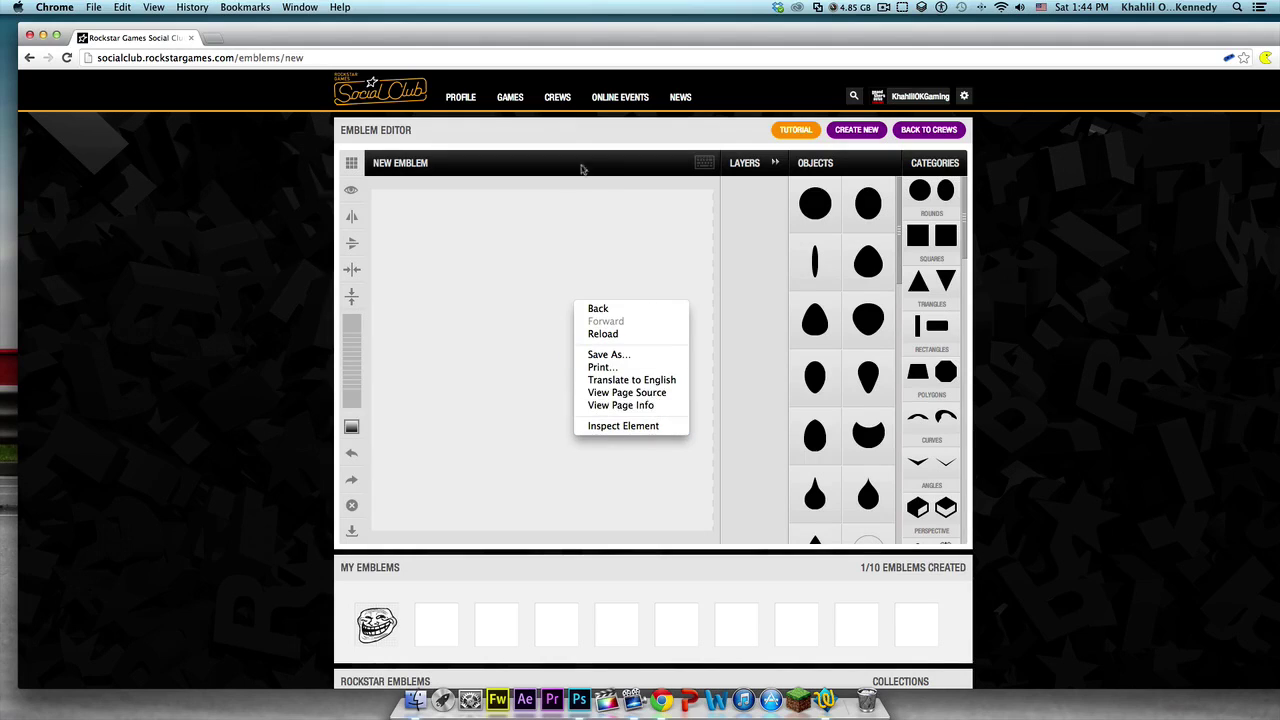
left_click(603, 333)
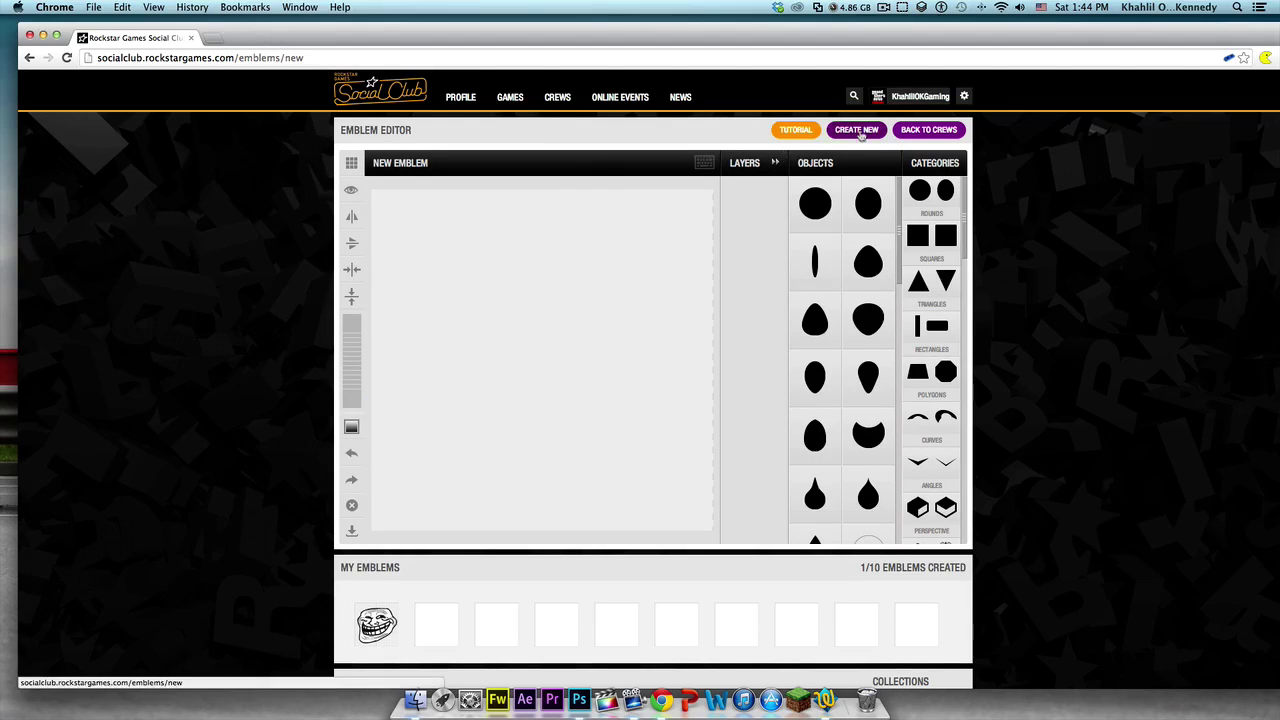
Set the emblem background colour to transparent and move the browser aside to reveal desktop files.
left_click(351, 426)
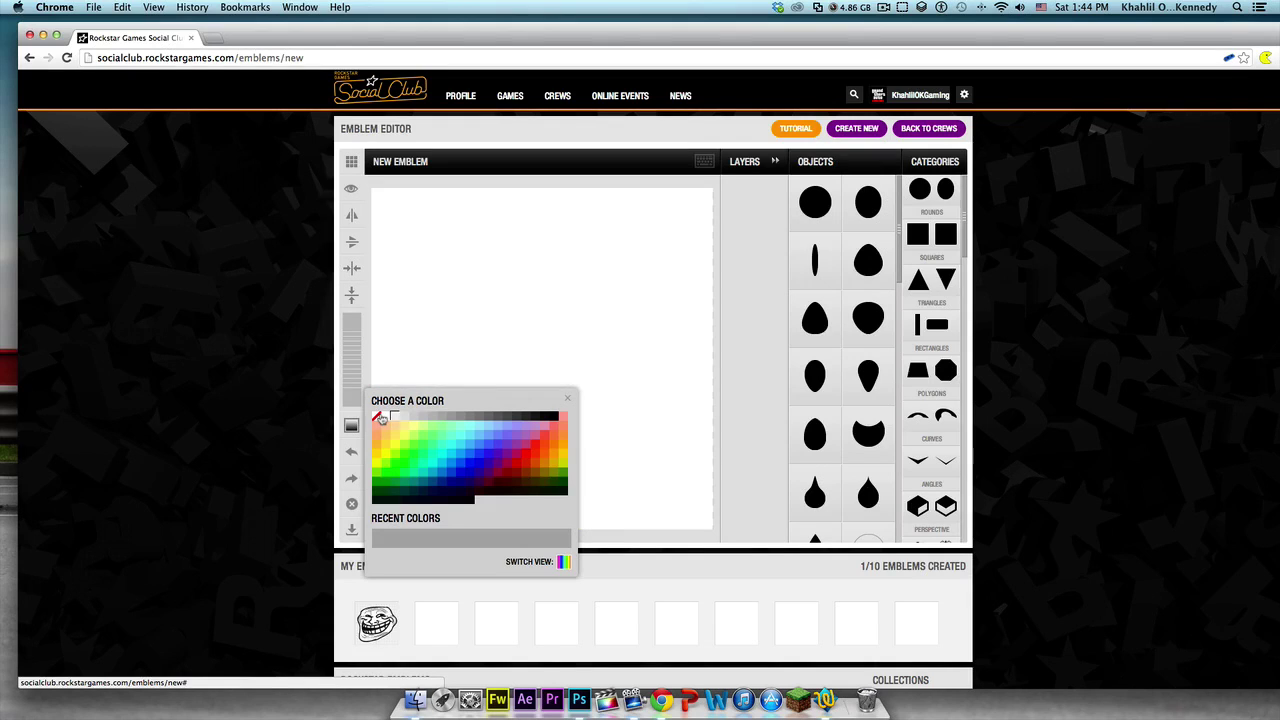
left_click(379, 418)
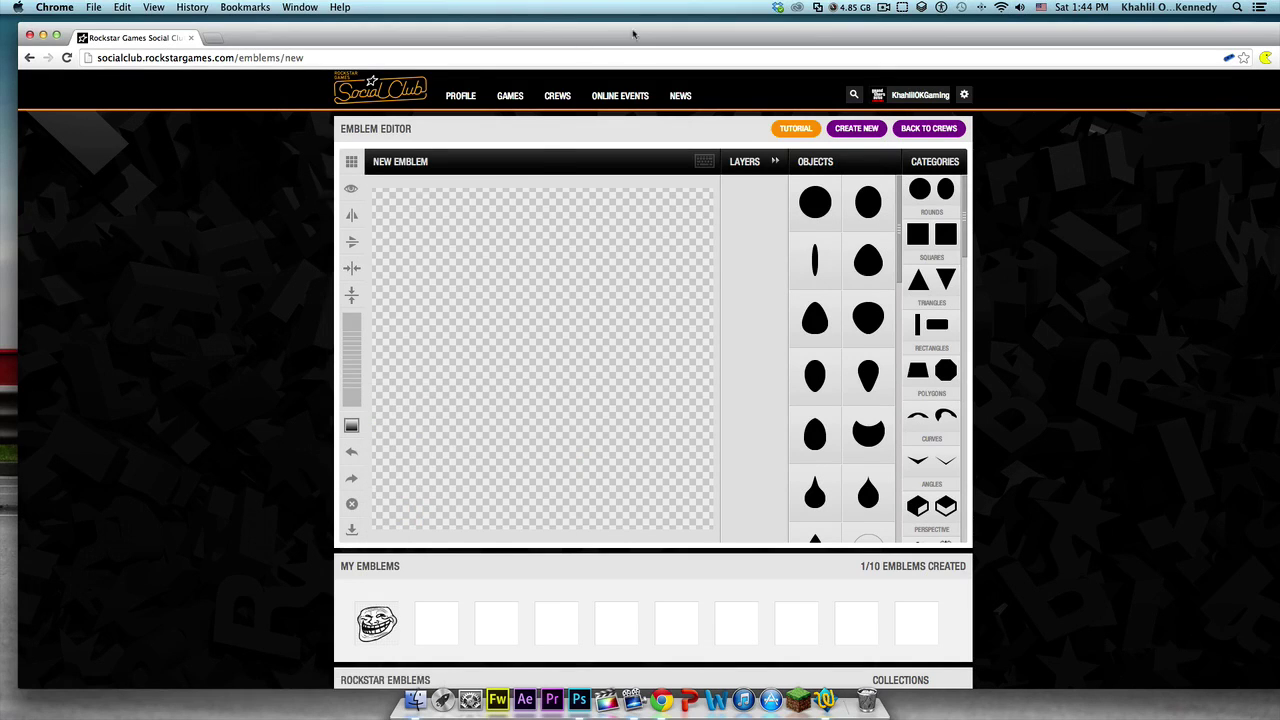
left_click_drag(633, 35, 427, 289)
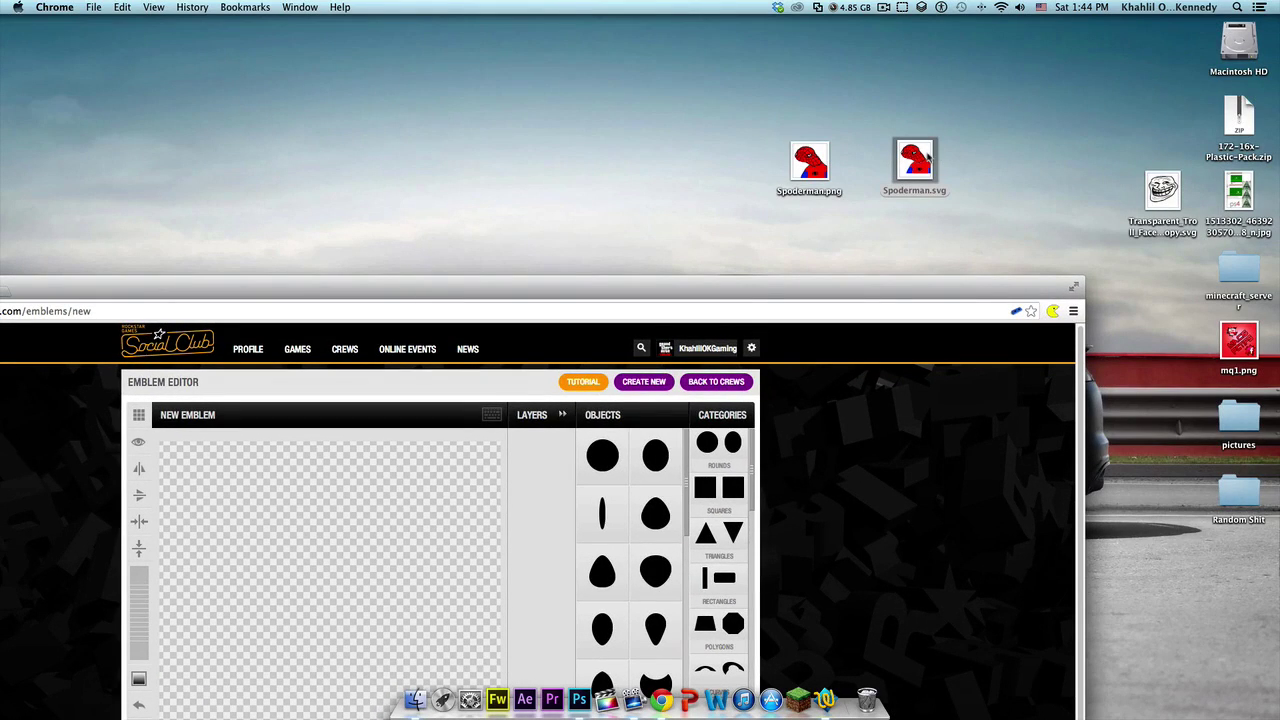
Launch TextWrangler from Launchpad and load Spoderman.svg into a new document.
left_click(442, 696)
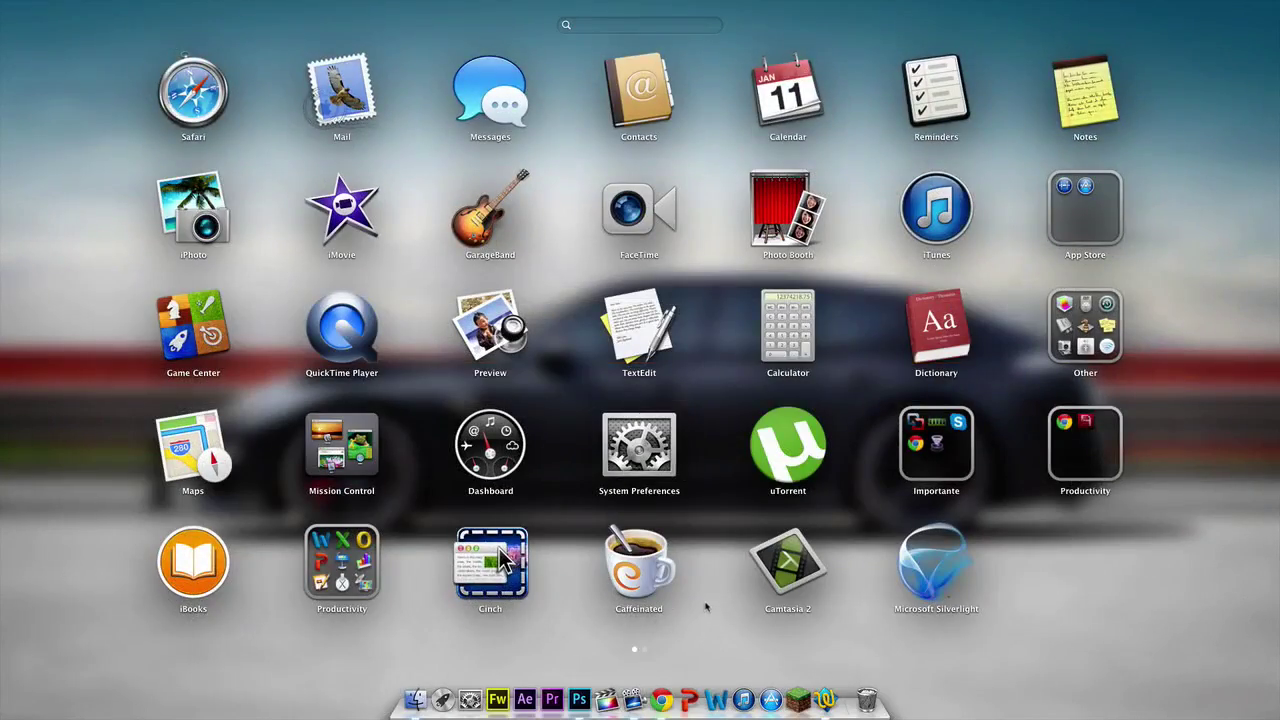
scroll(700, 606, "right", 3)
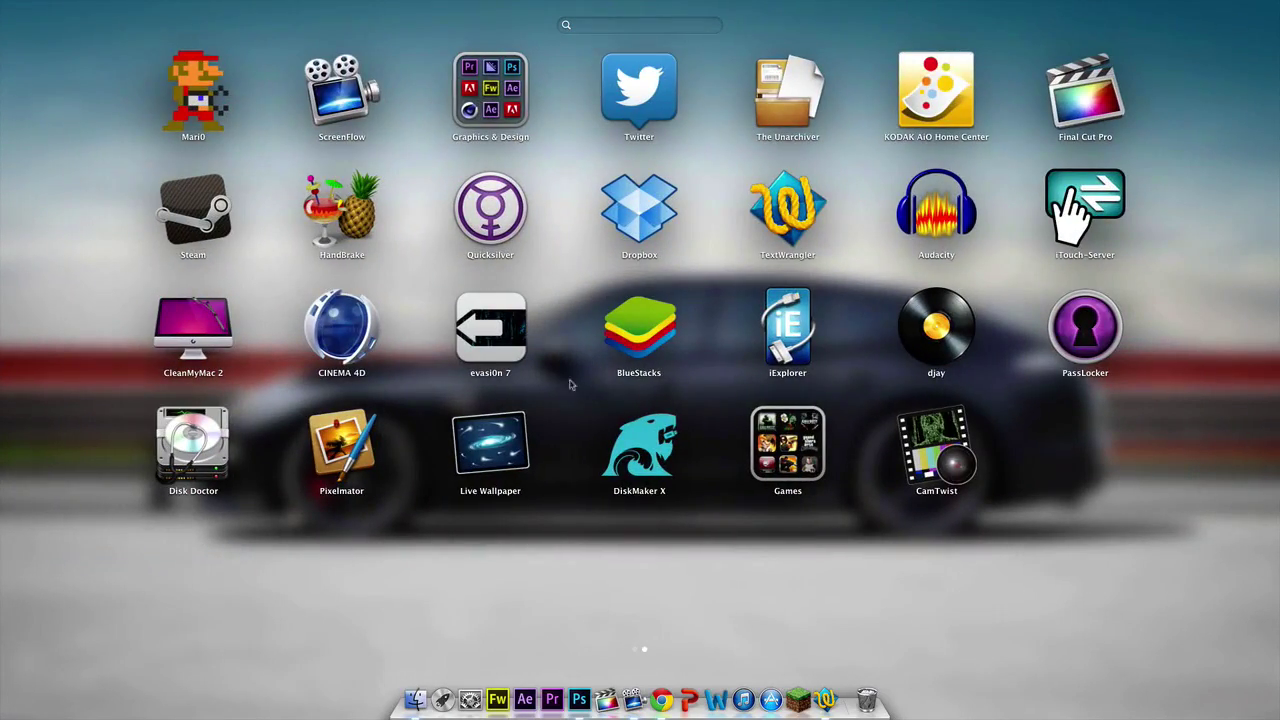
left_click(802, 262)
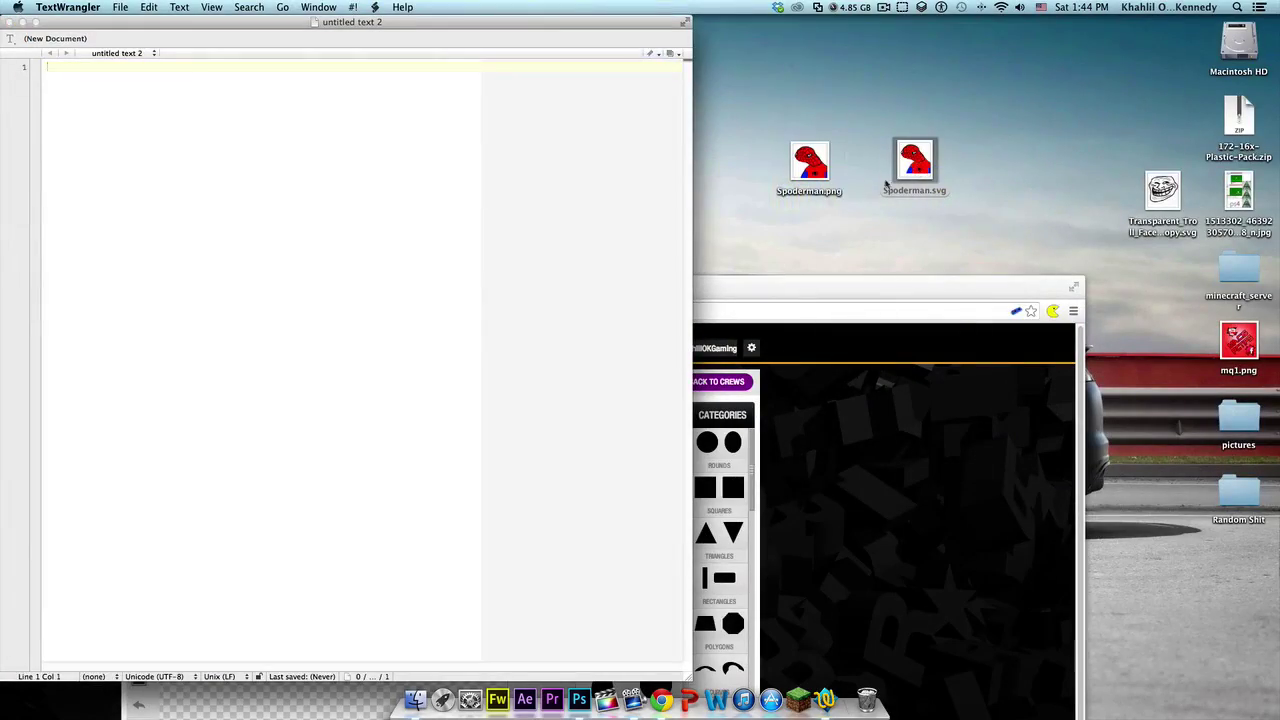
left_click_drag(897, 180, 550, 240)
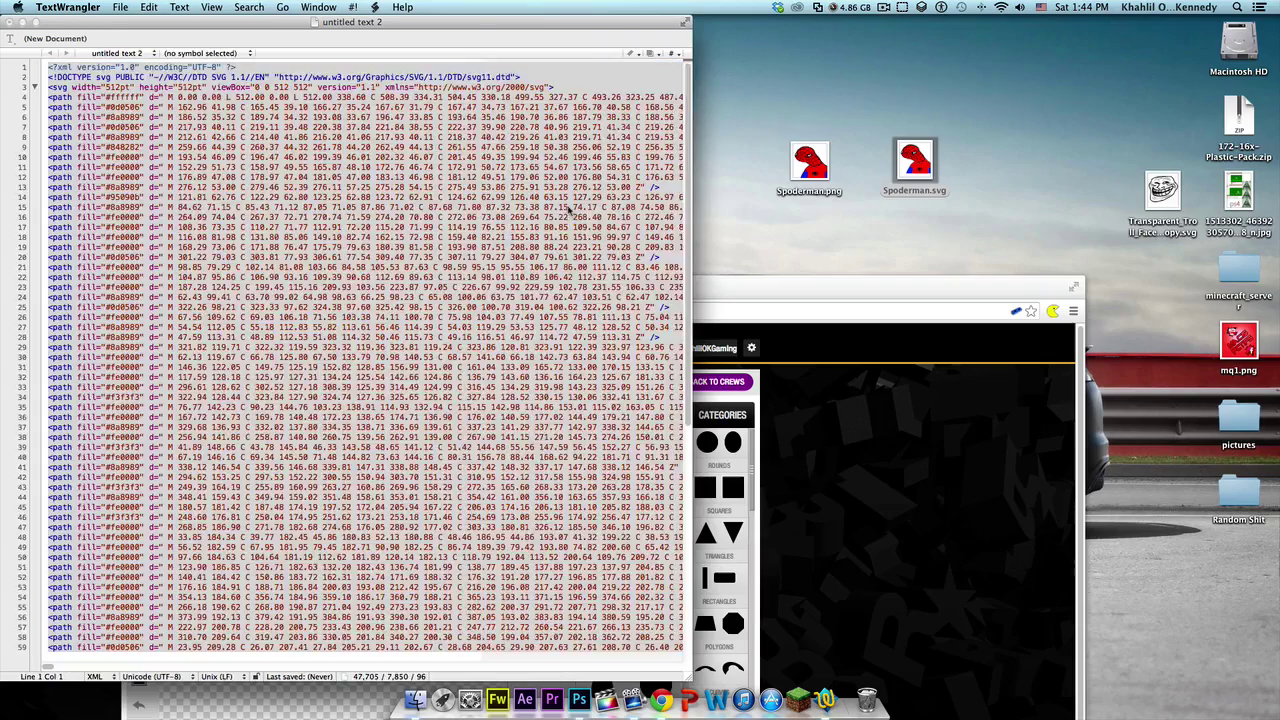
left_click_drag(484, 43, 1200, 89)
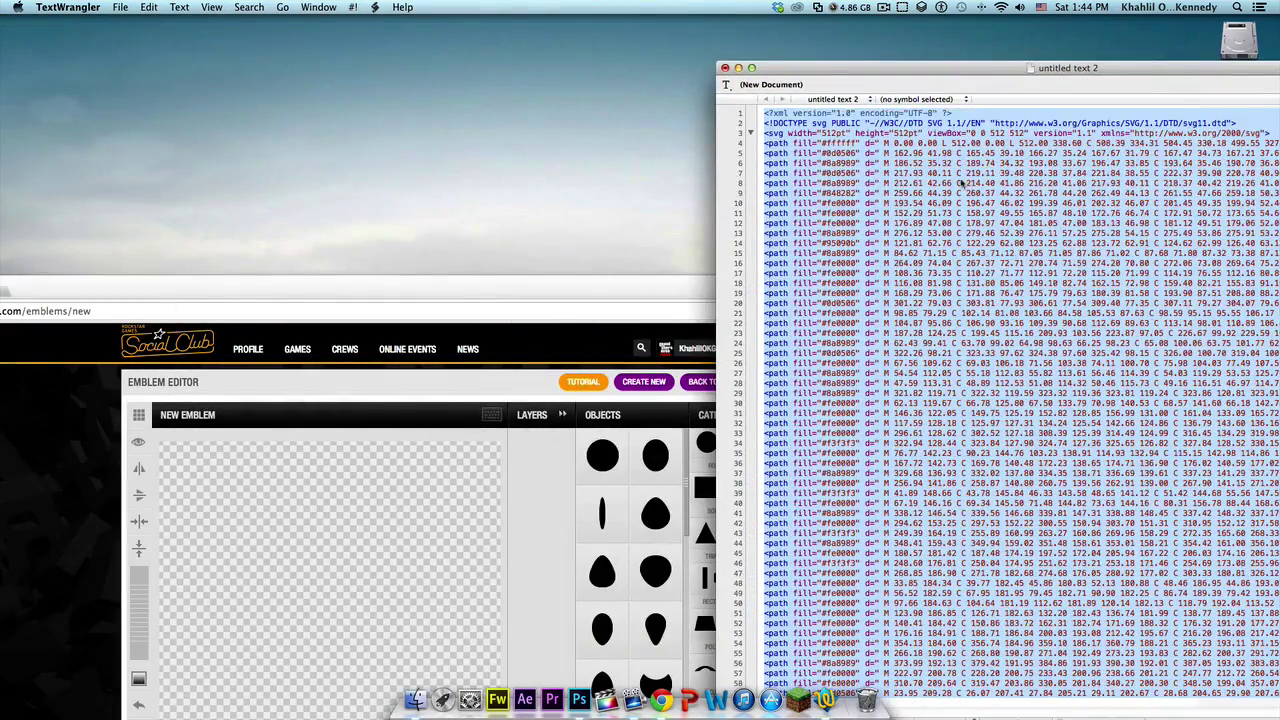
left_click_drag(897, 60, 767, 14)
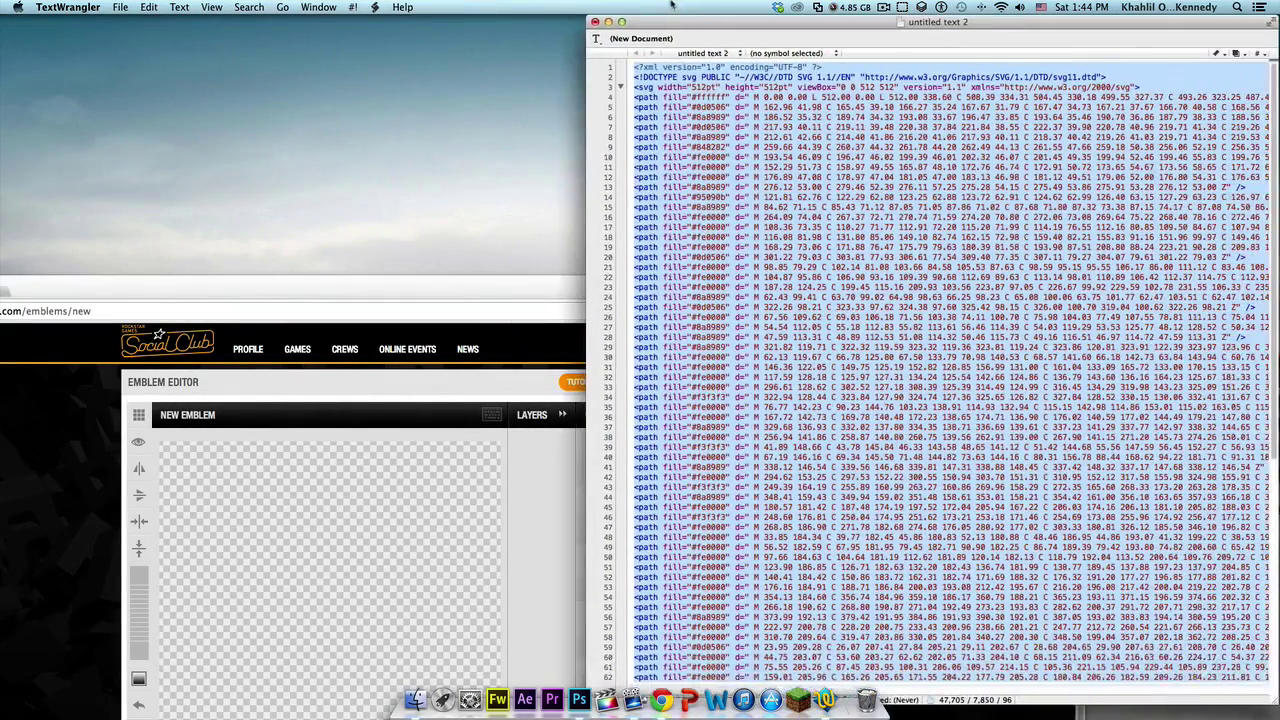
Select the SVG path lines 4–95 and copy them.
left_click(648, 88)
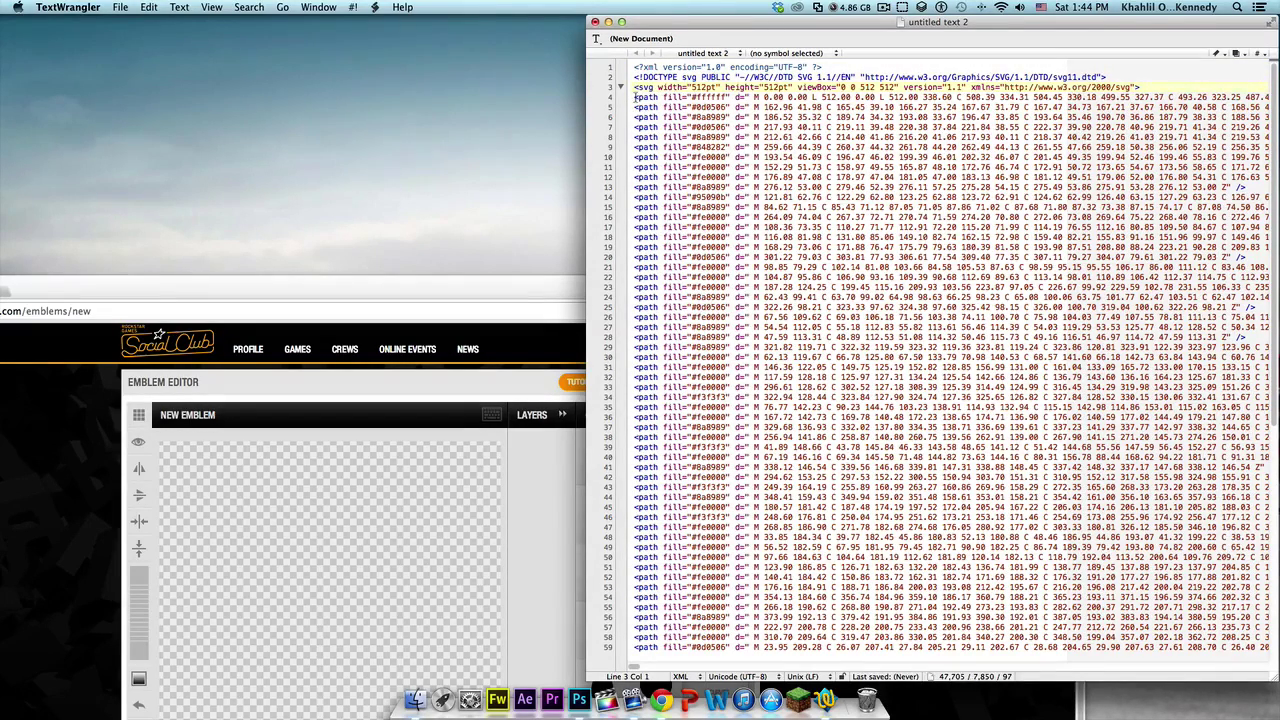
left_click_drag(634, 96, 760, 666)
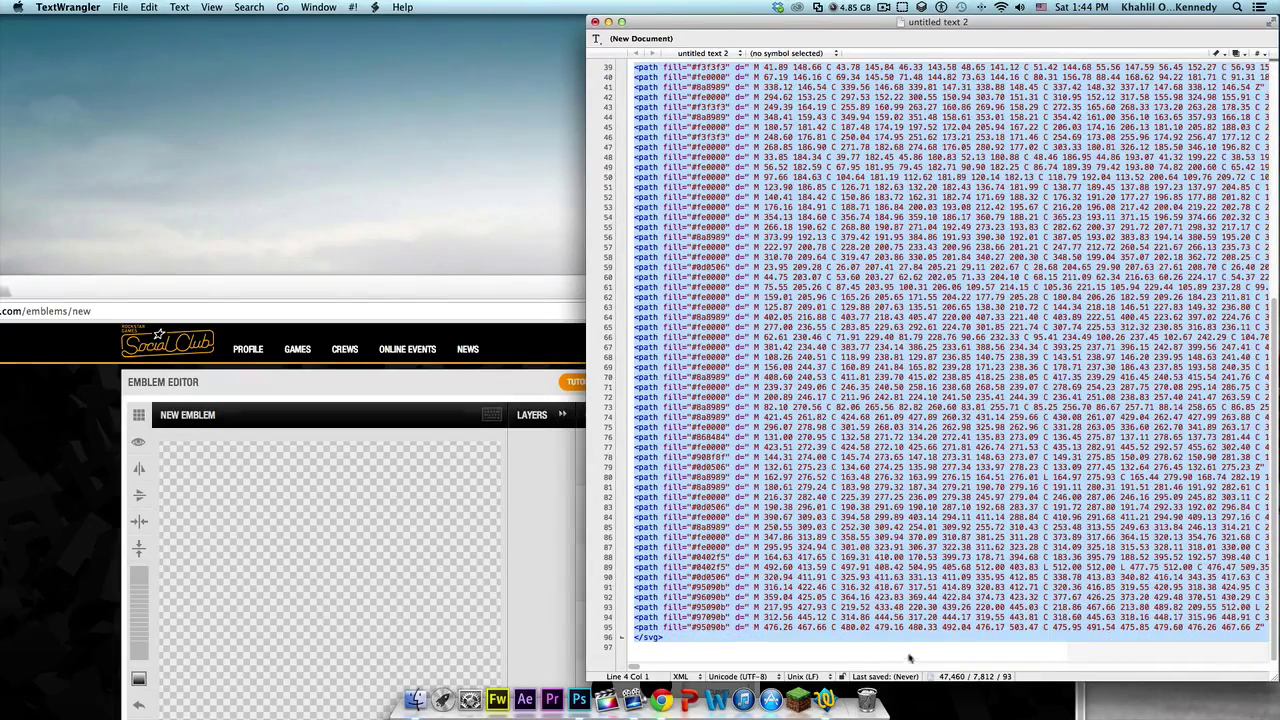
left_click_drag(910, 657, 1243, 633)
scroll(862, 482, "left", 5)
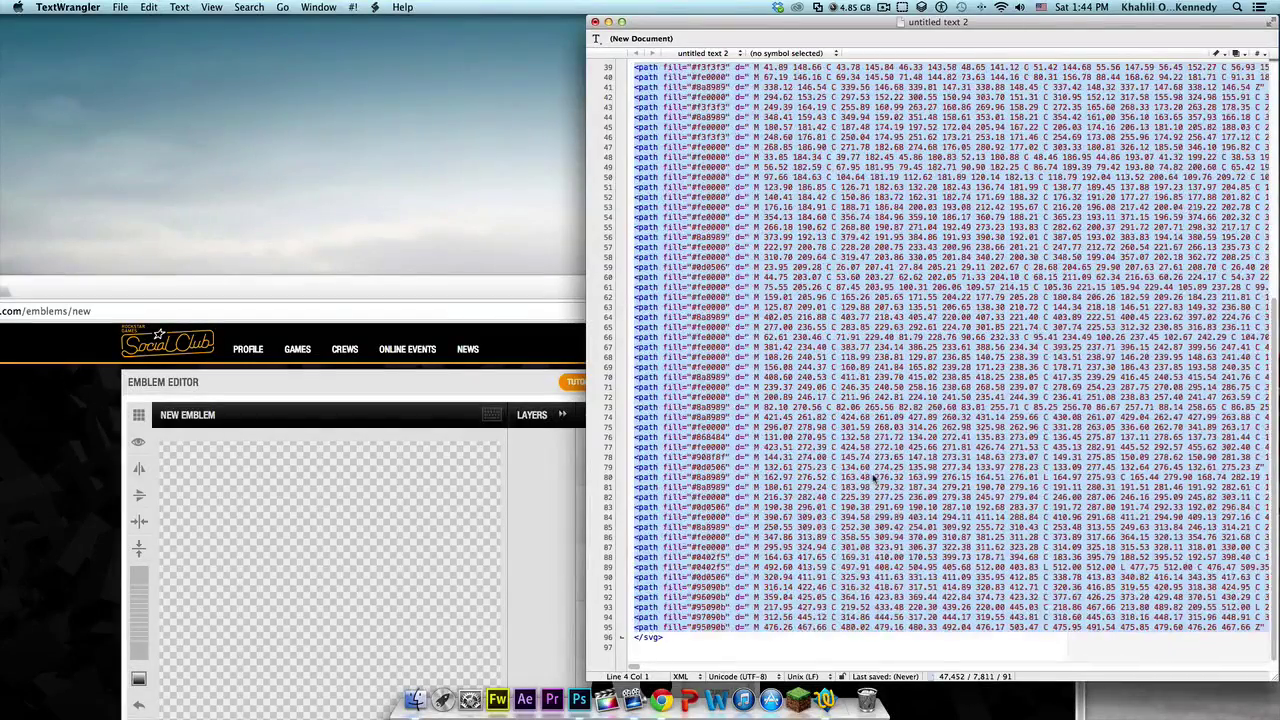
right_click(808, 478)
left_click(836, 476)
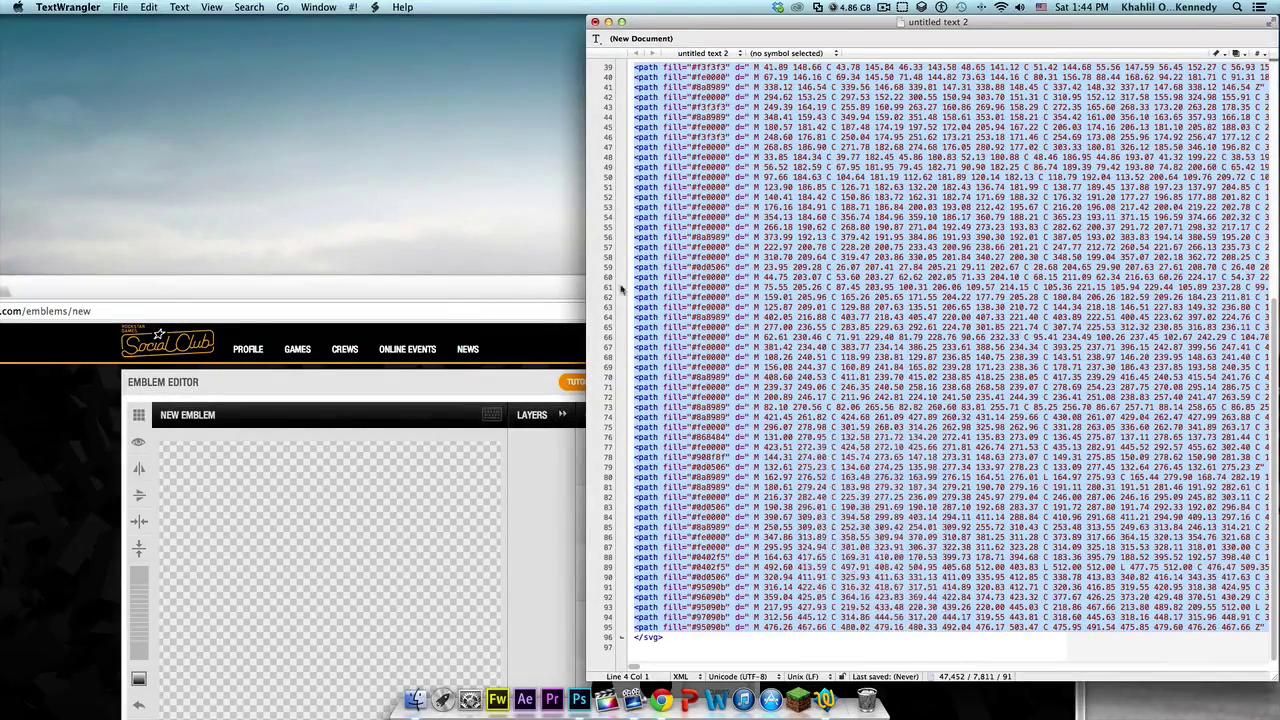
left_click(557, 242)
Minimise TextWrangler, bring the browser up, and Inspect Element on the empty emblem canvas.
left_click(607, 21)
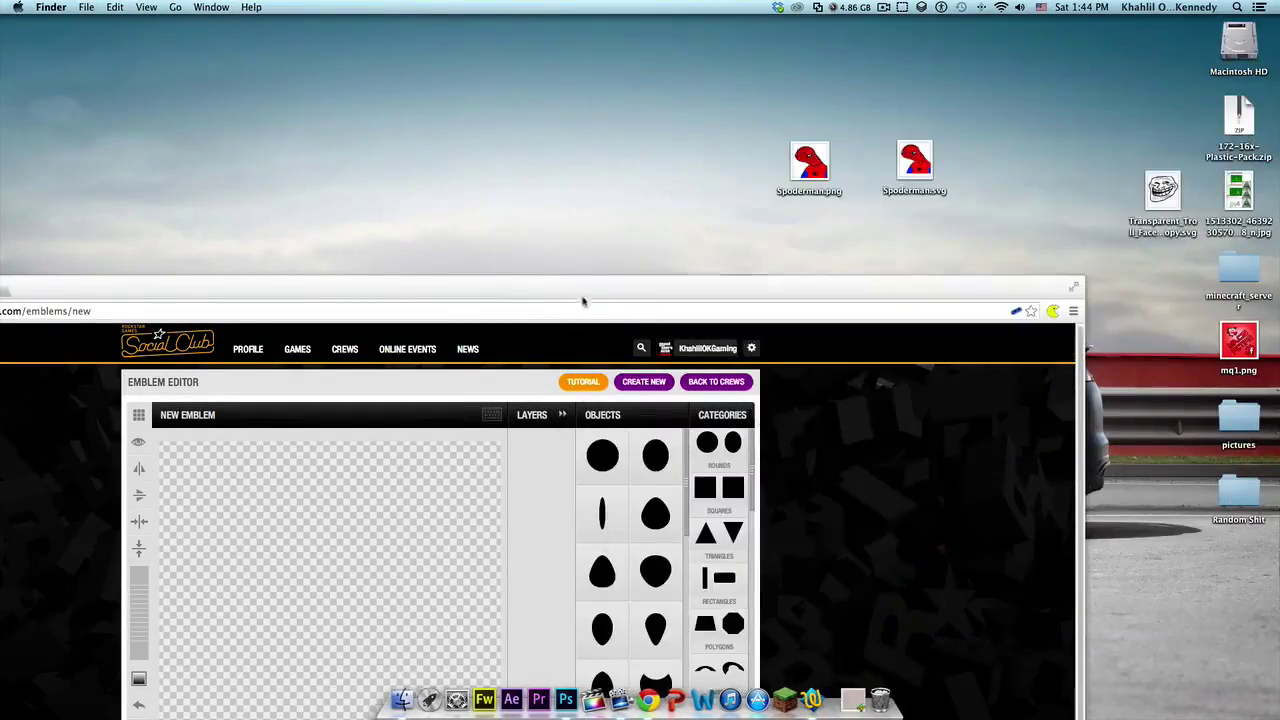
left_click_drag(586, 298, 744, 32)
right_click(514, 384)
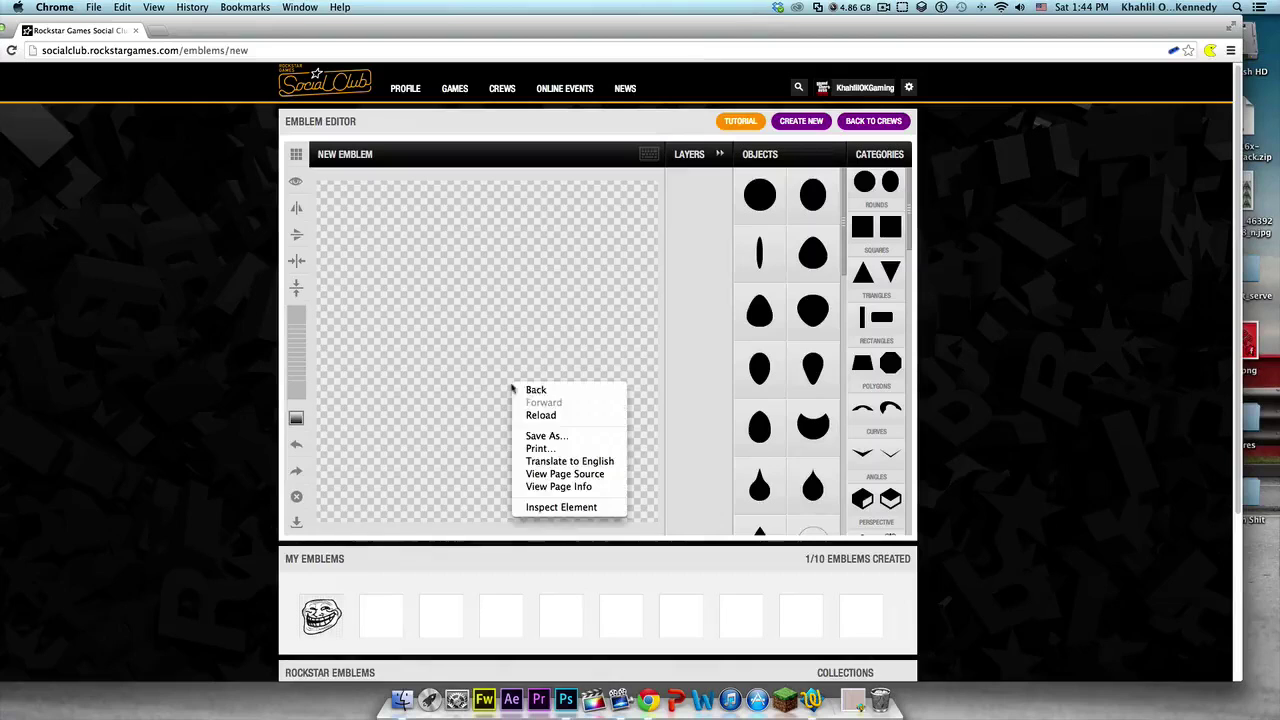
left_click(561, 507)
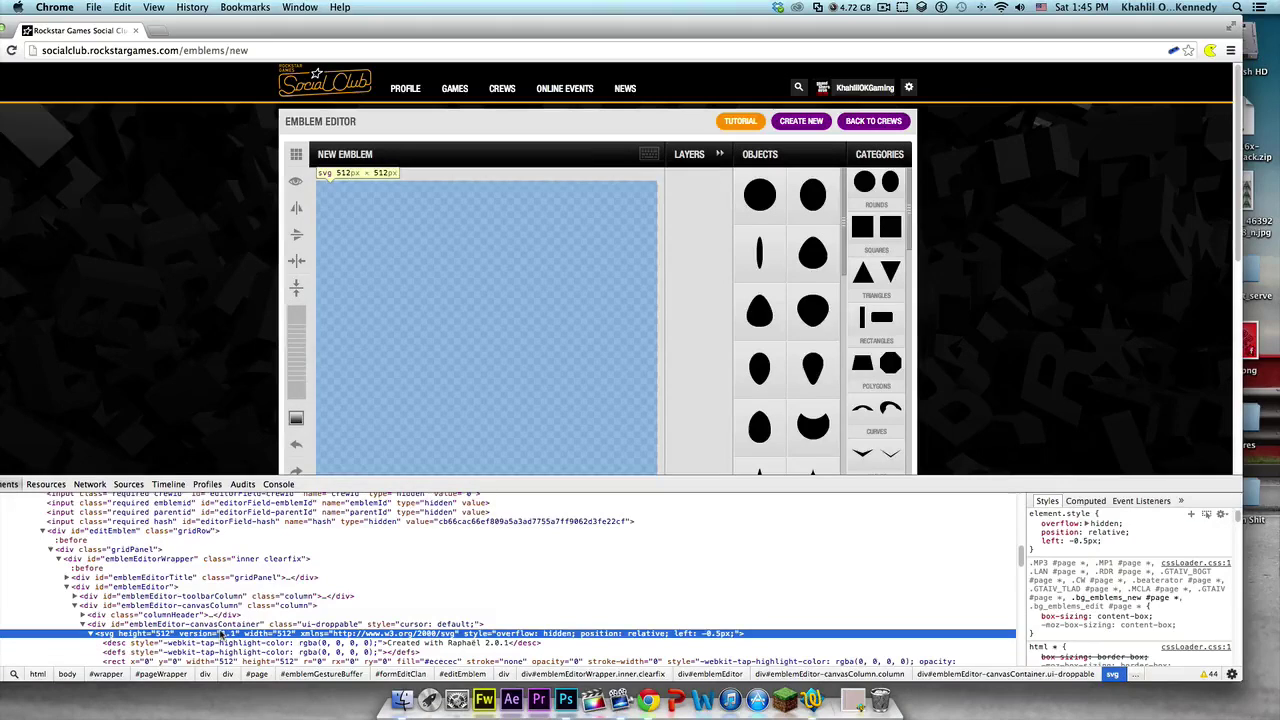
Edit the svg node as HTML and paste the Spoderman path markup just before </svg>.
right_click(561, 638)
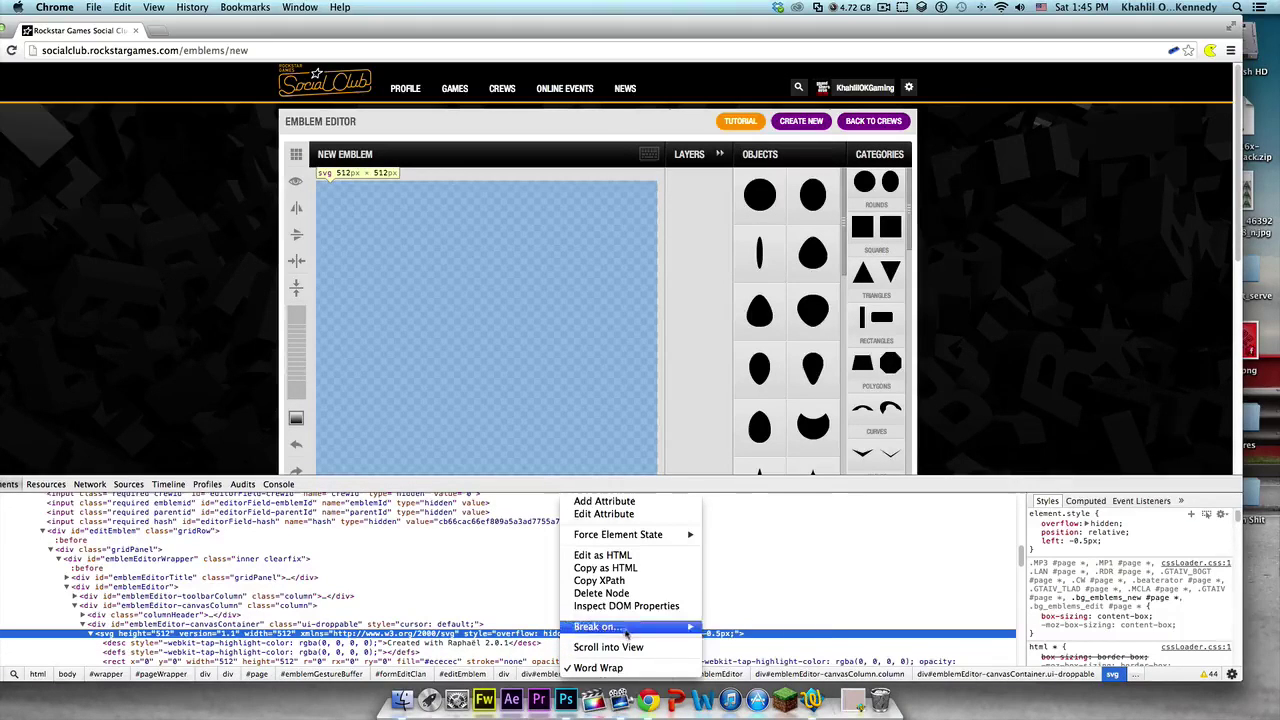
left_click(612, 555)
scroll(603, 652, "down", 1)
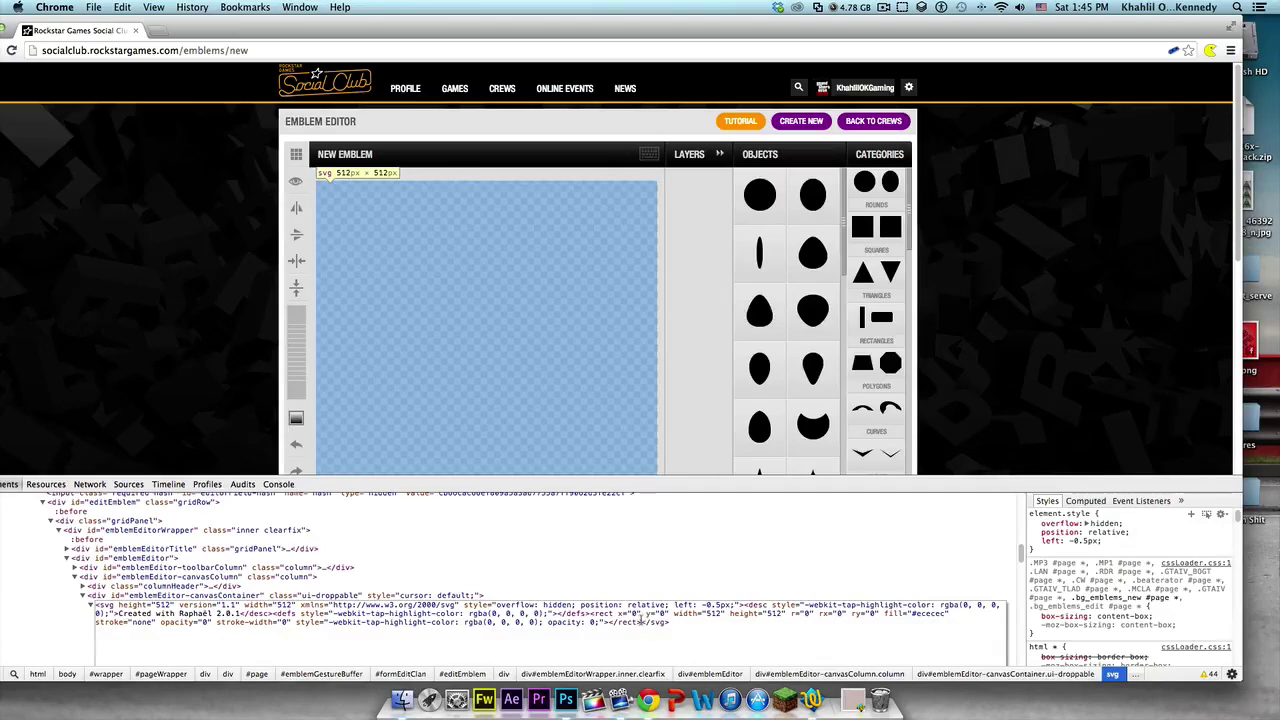
right_click(642, 630)
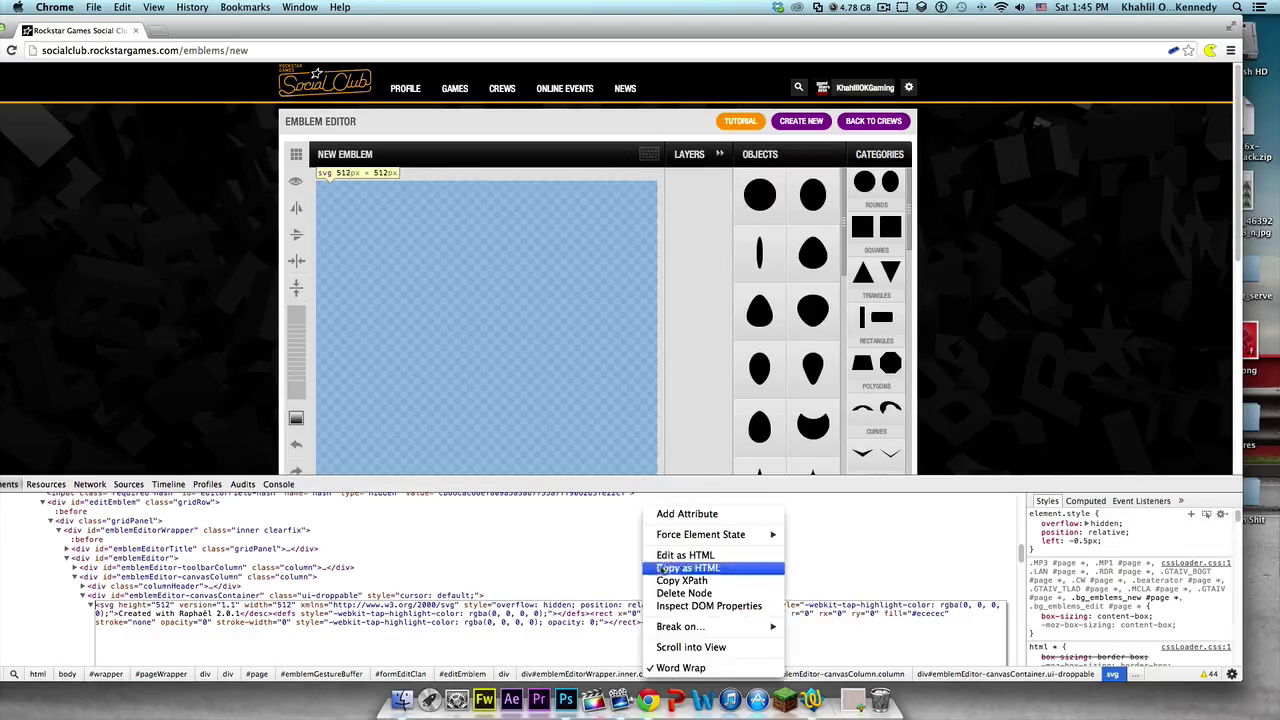
left_click(640, 632)
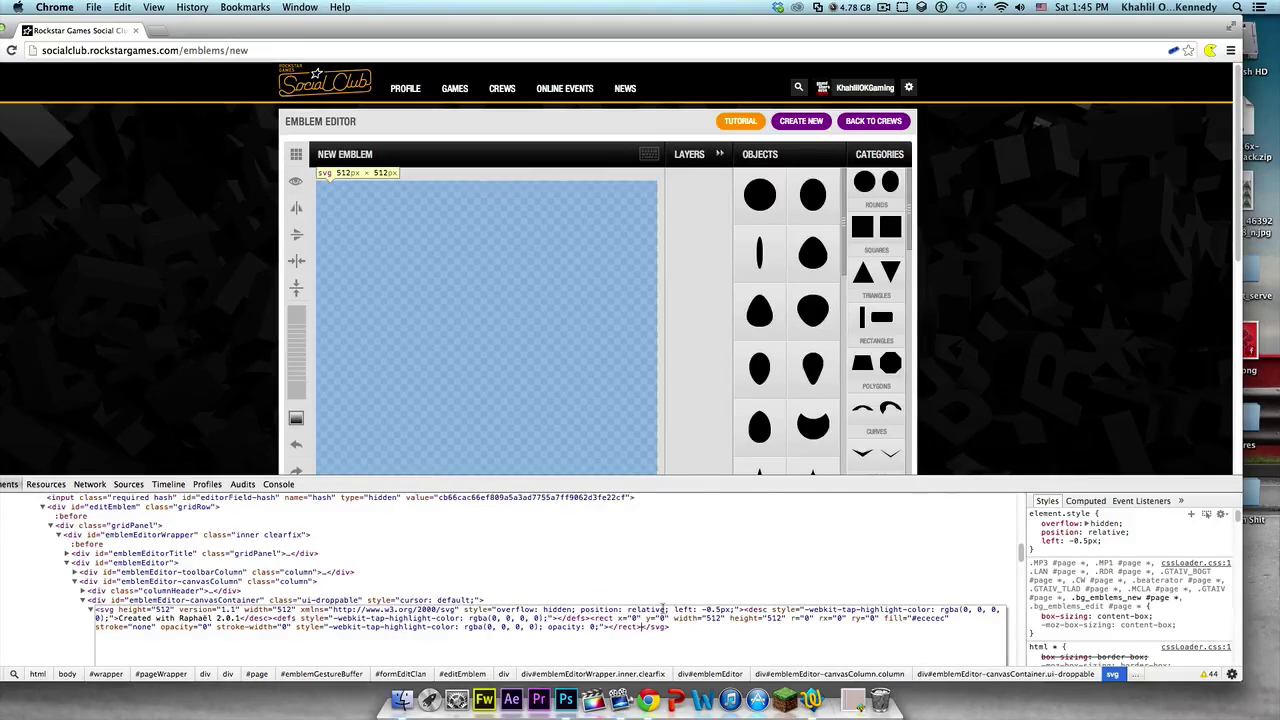
key("super+v")
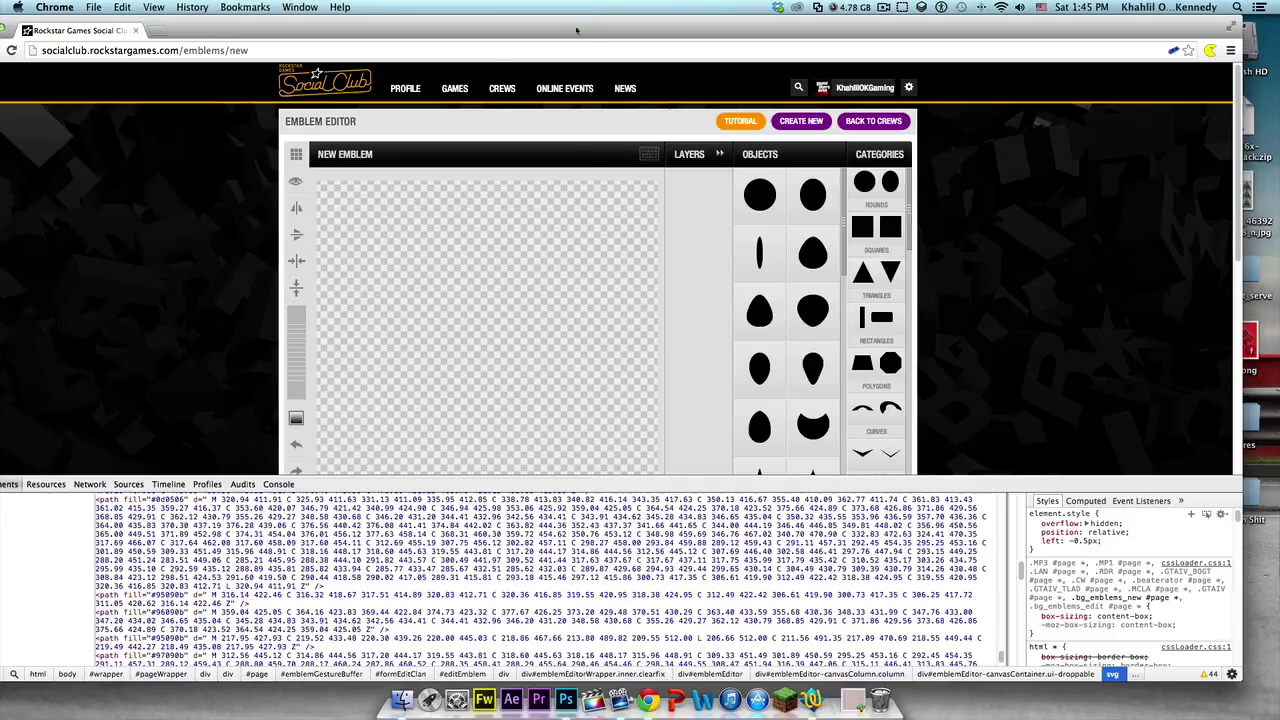
left_click_drag(600, 30, 685, 30)
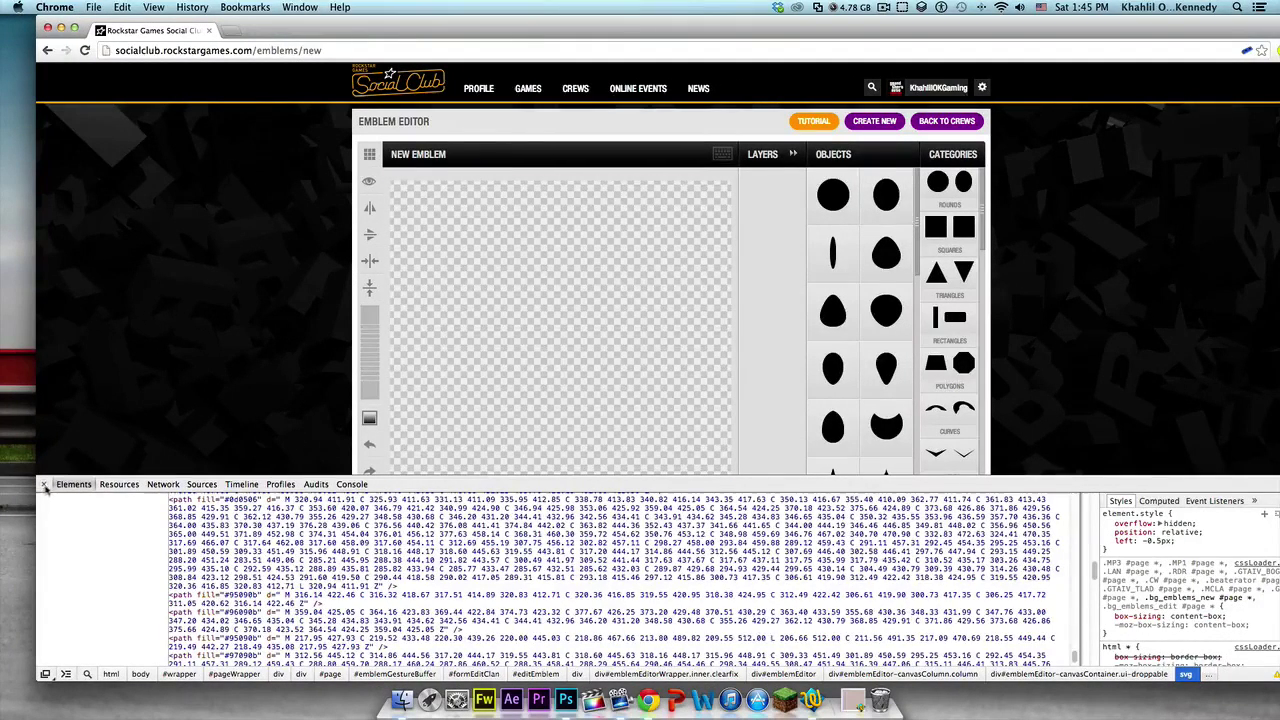
Commit the pasted markup, then delete the white #ffffff background path node and close DevTools.
left_click(45, 487)
left_click(43, 484)
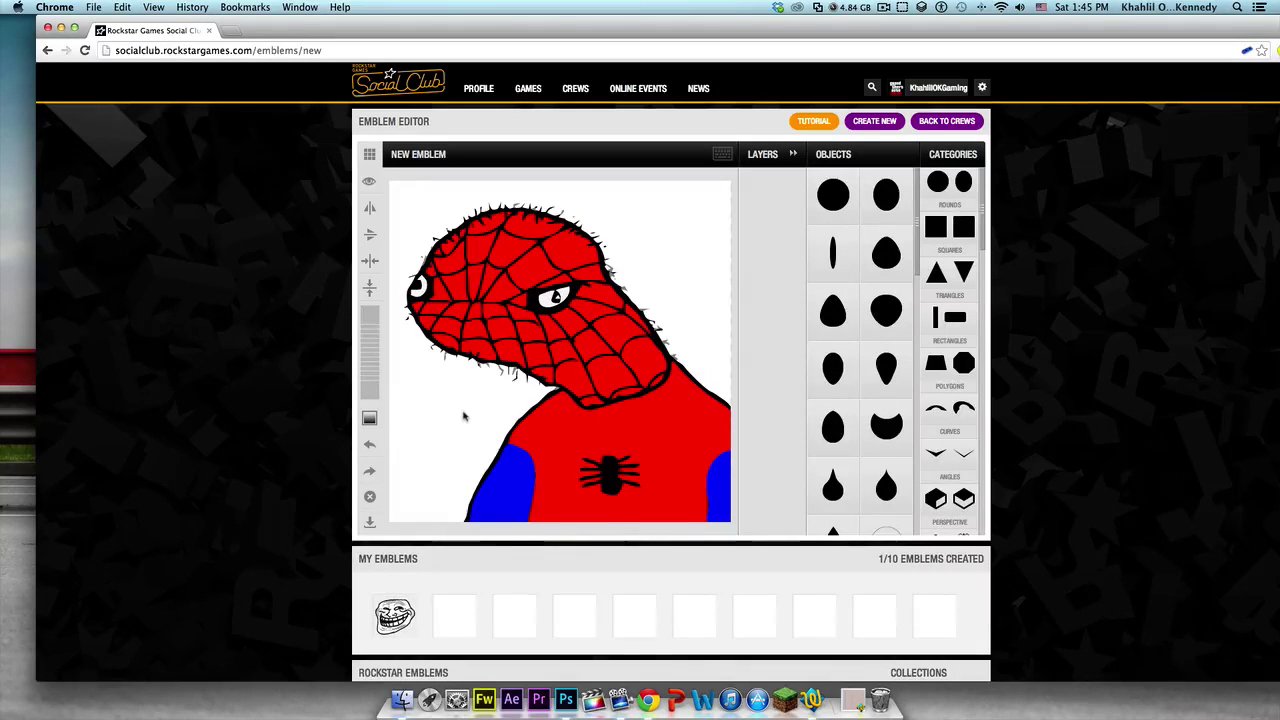
right_click(448, 442)
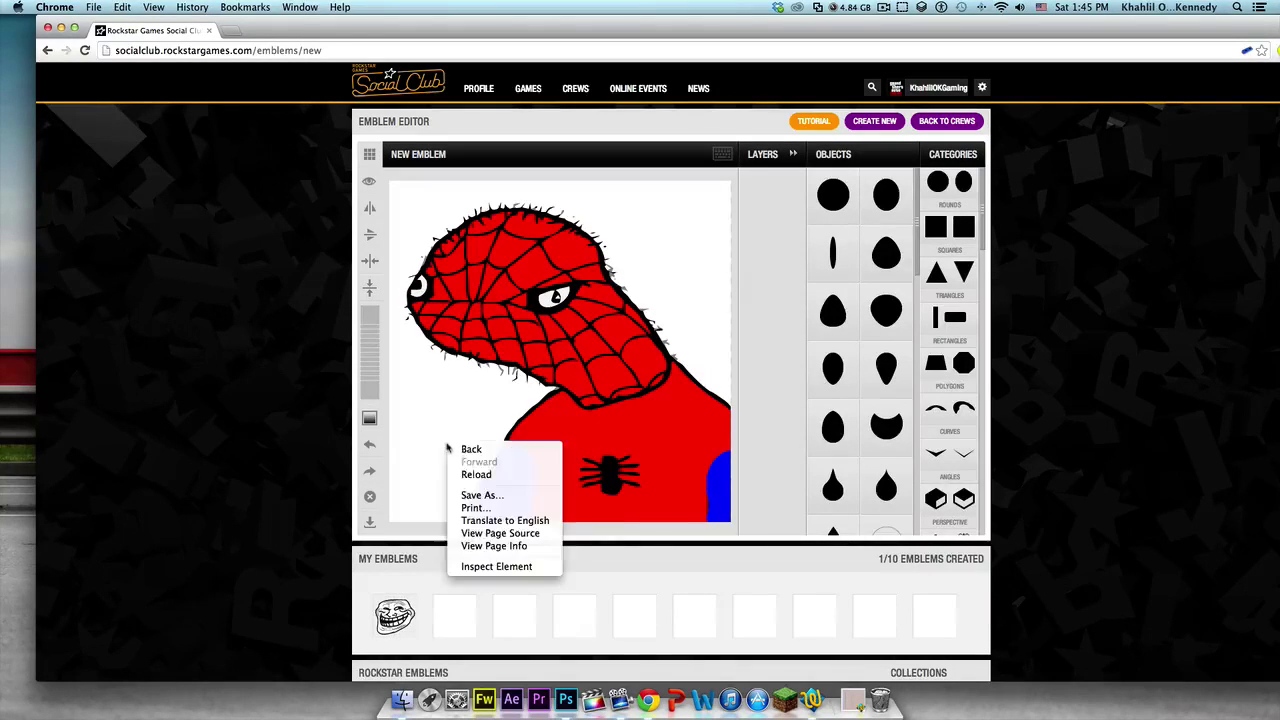
left_click(501, 567)
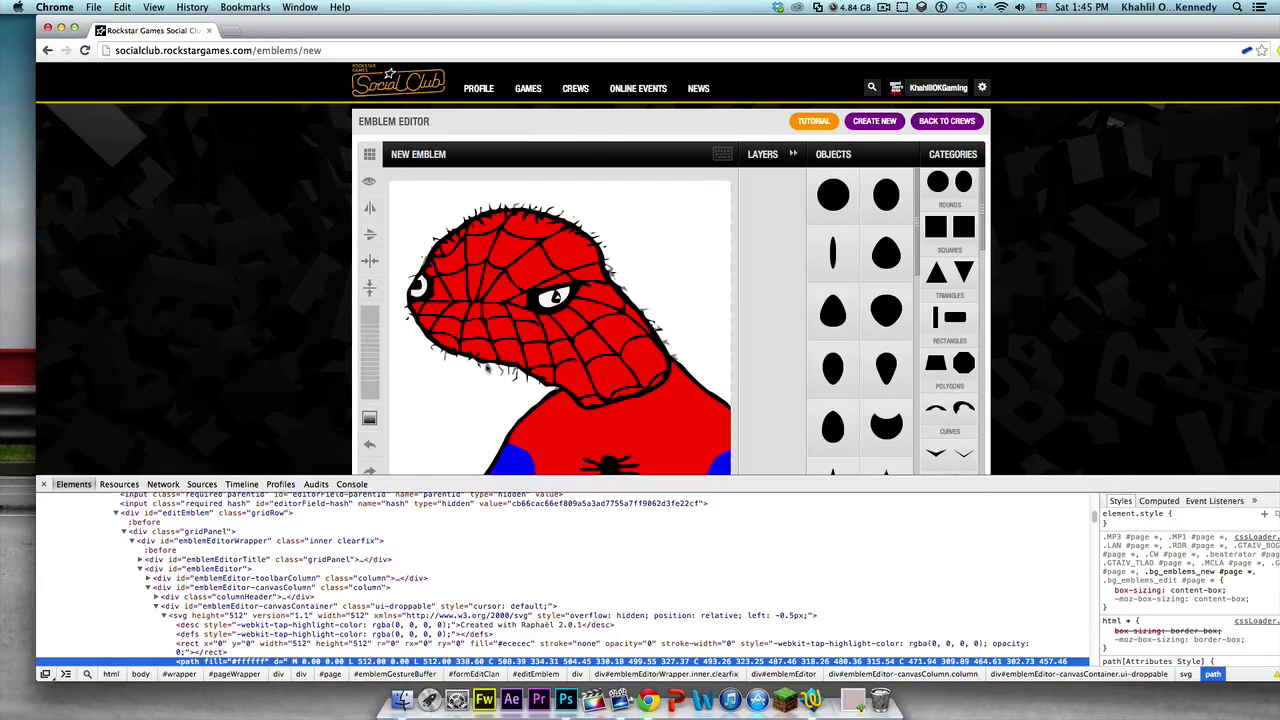
right_click(337, 661)
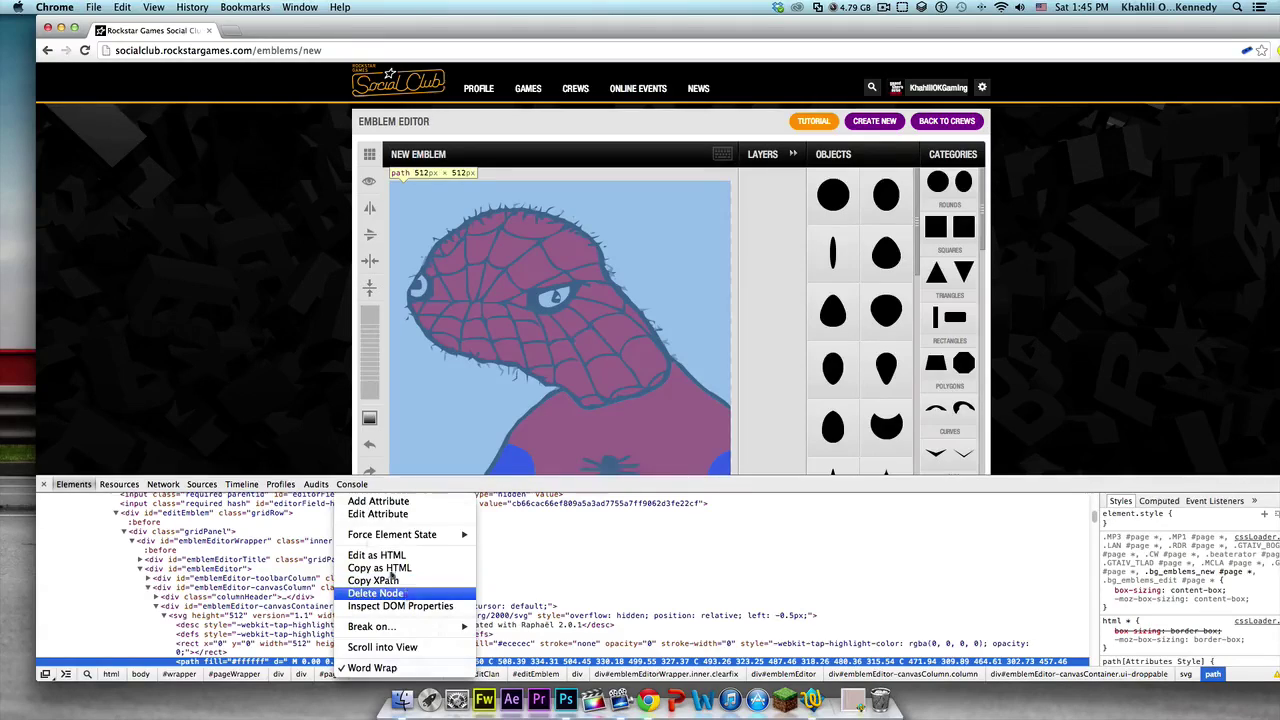
left_click(375, 593)
left_click(43, 484)
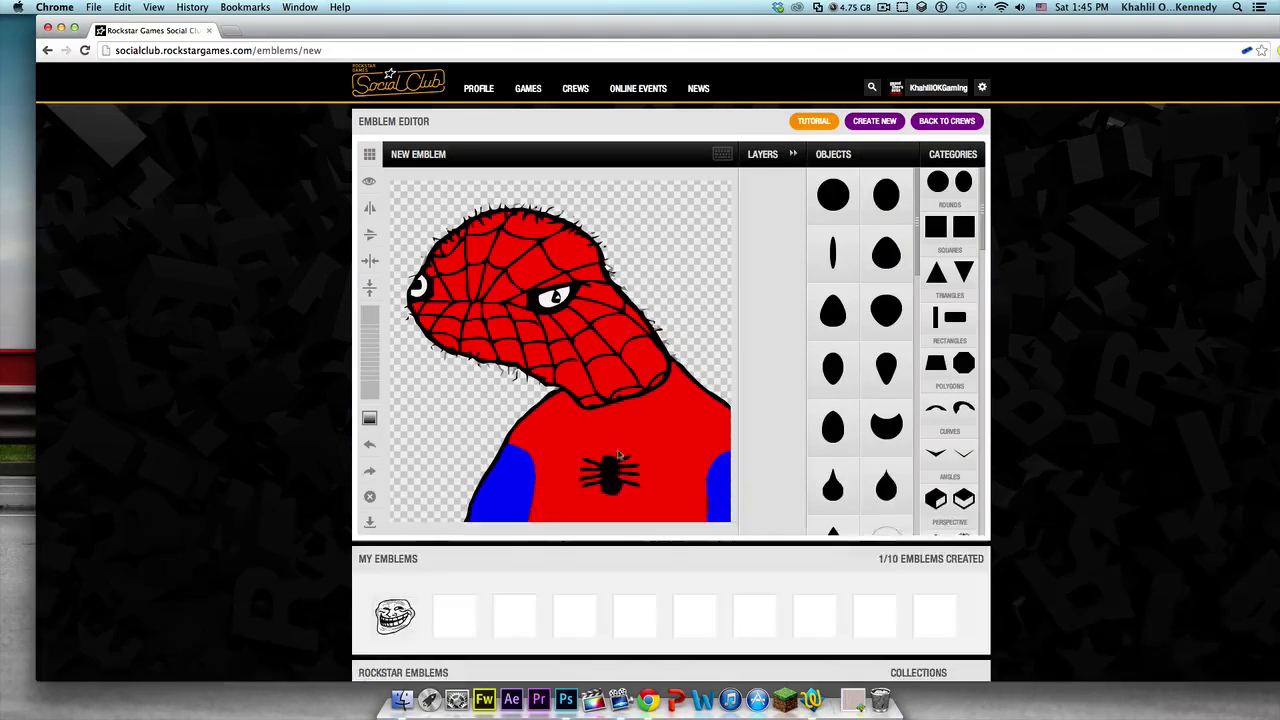
Save the Spider-Man emblem to My Emblems, filling slot 2 of 10.
scroll(597, 470, "down", 3)
scroll(597, 470, "down", 3)
scroll(580, 508, "up", 5)
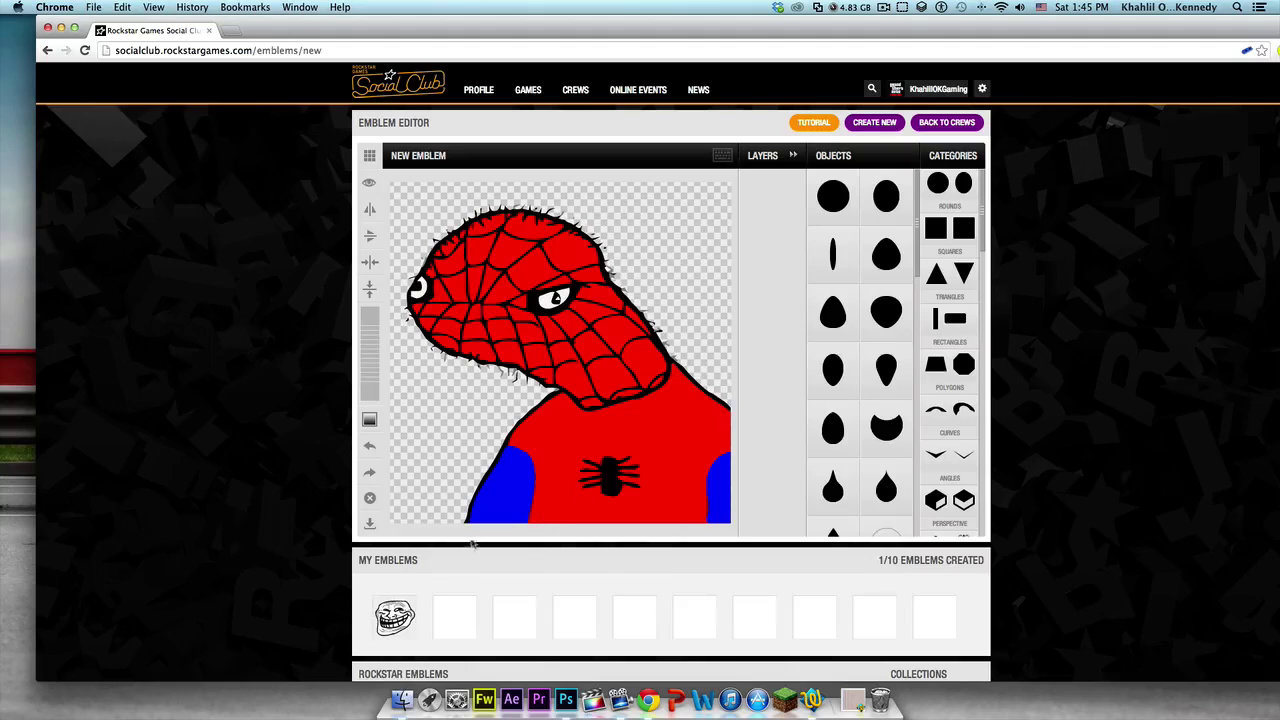
left_click(372, 523)
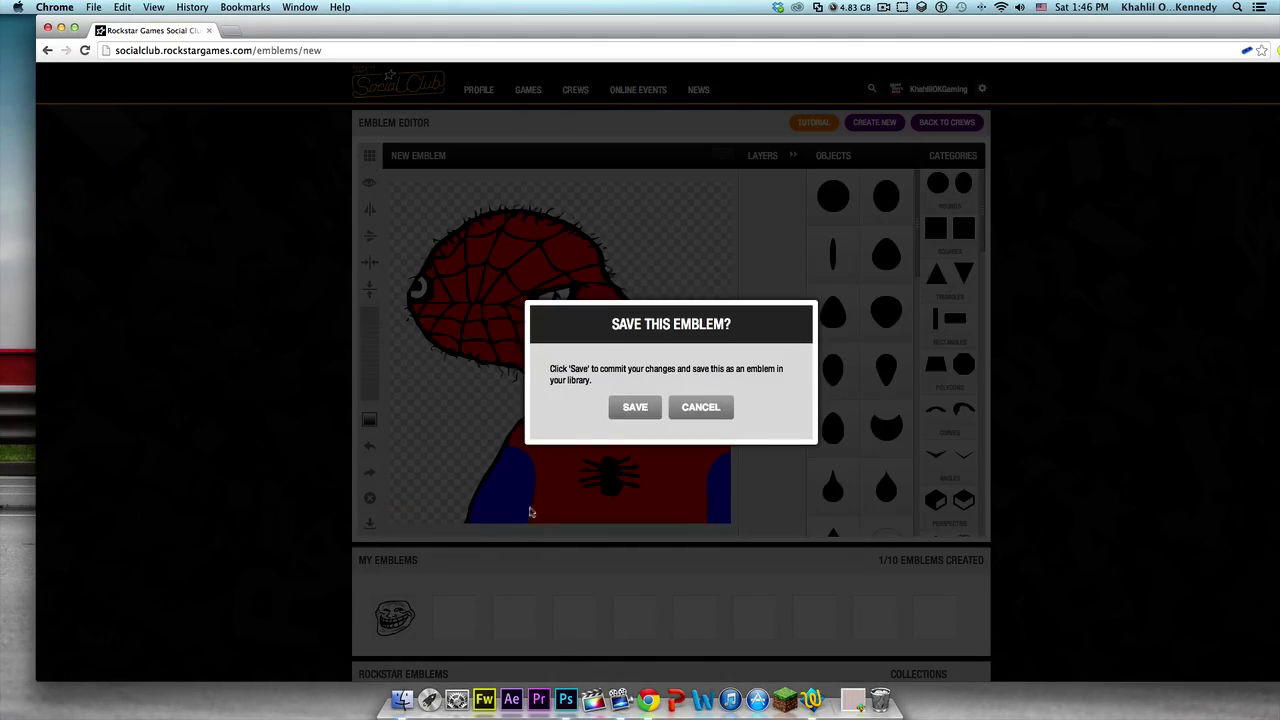
left_click(640, 406)
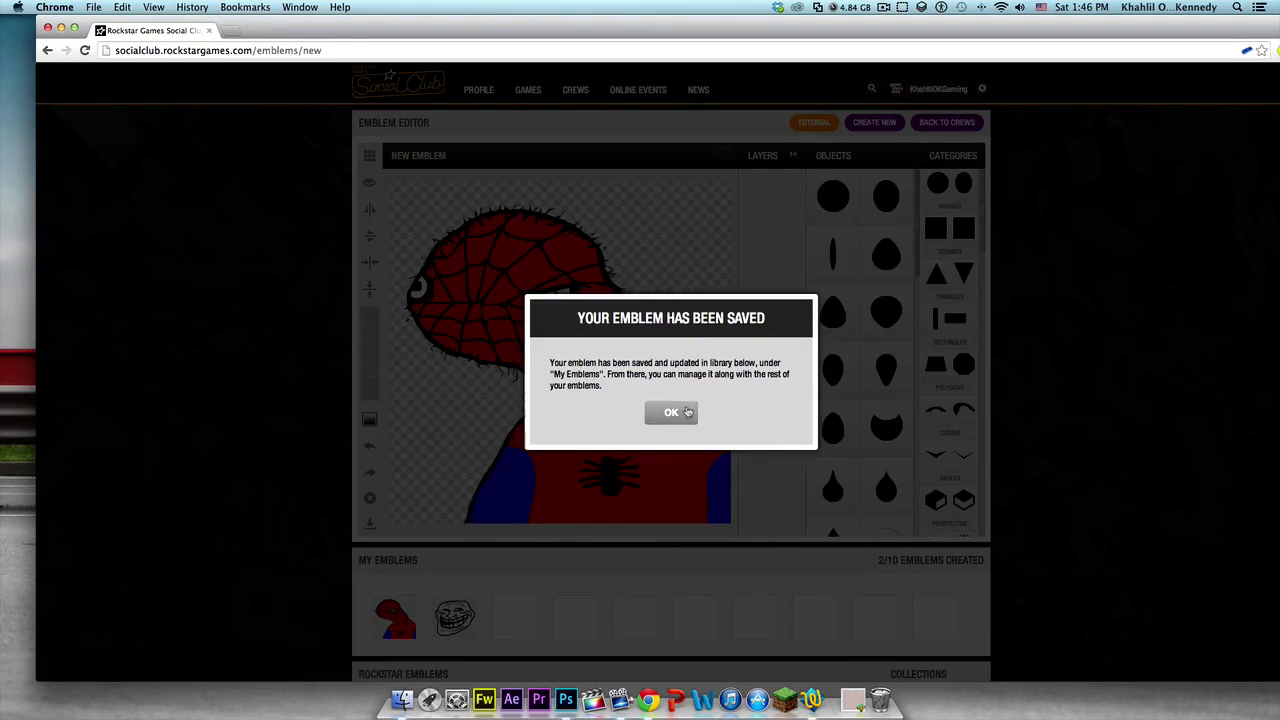
left_click(671, 412)
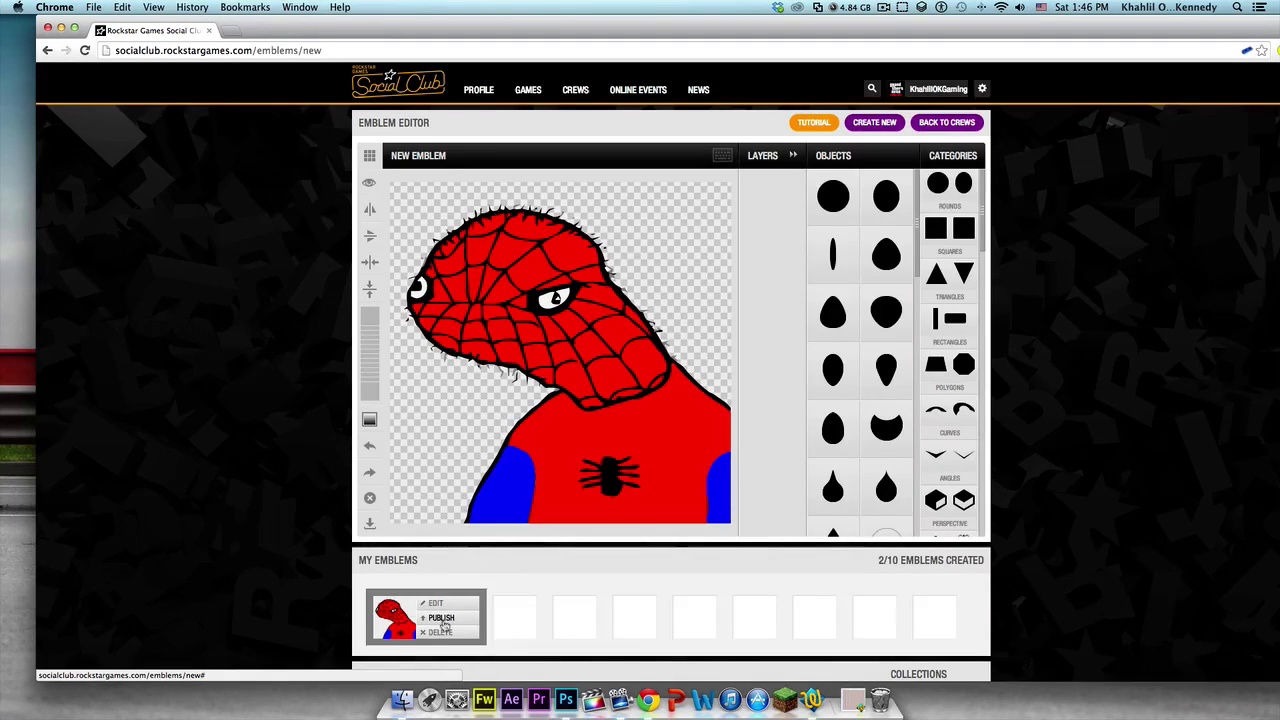
Publish the emblem to the Die all Jakes crew, then go to the Profile page.
left_click(436, 617)
left_click(677, 444)
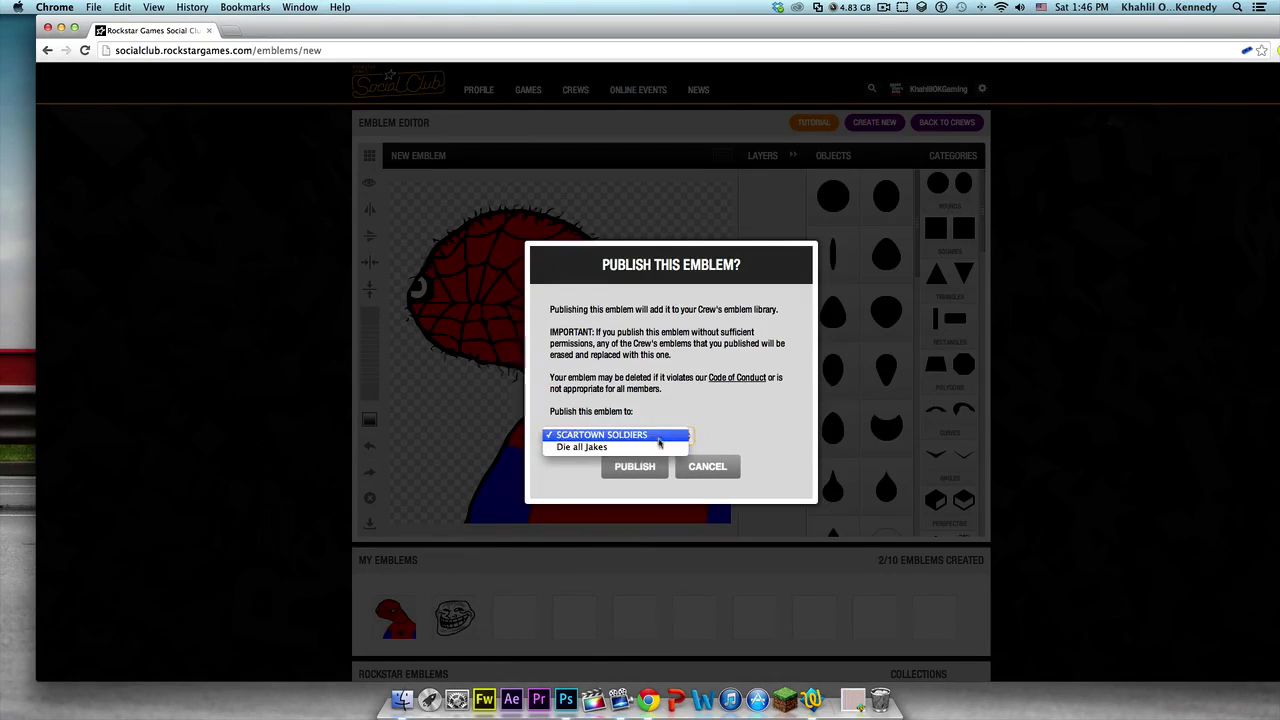
left_click(640, 447)
left_click(645, 470)
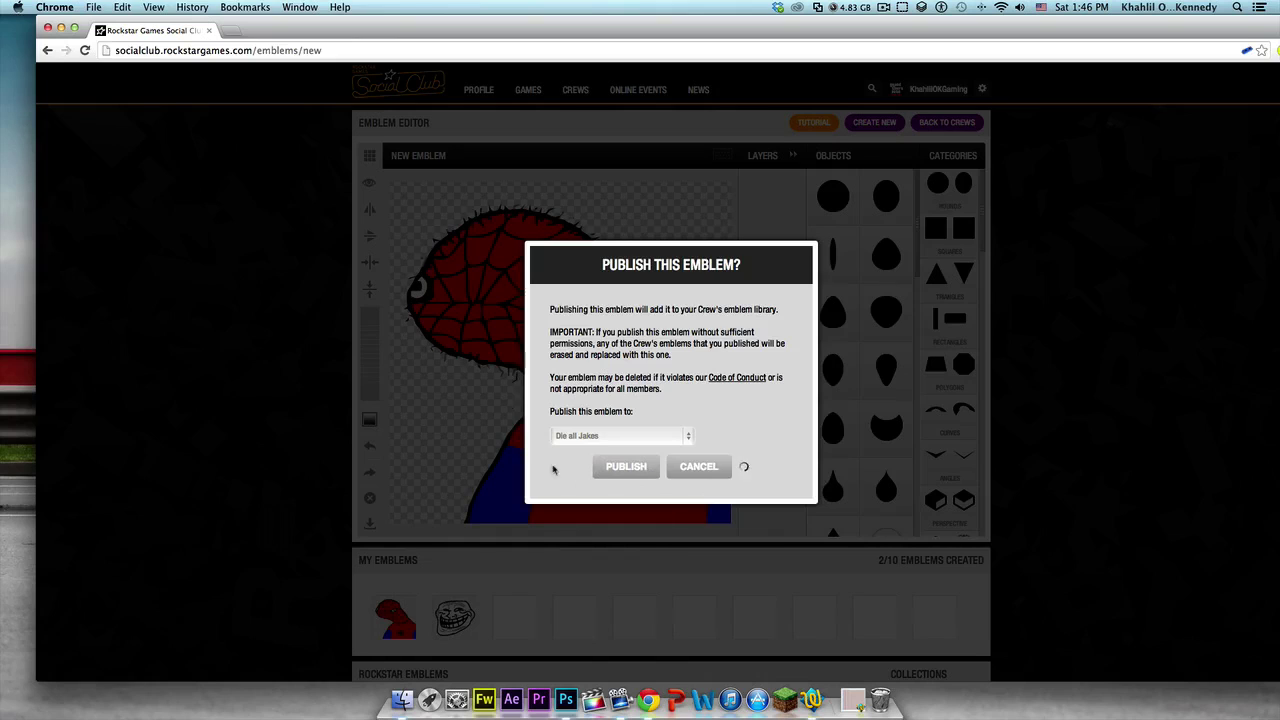
left_click(669, 426)
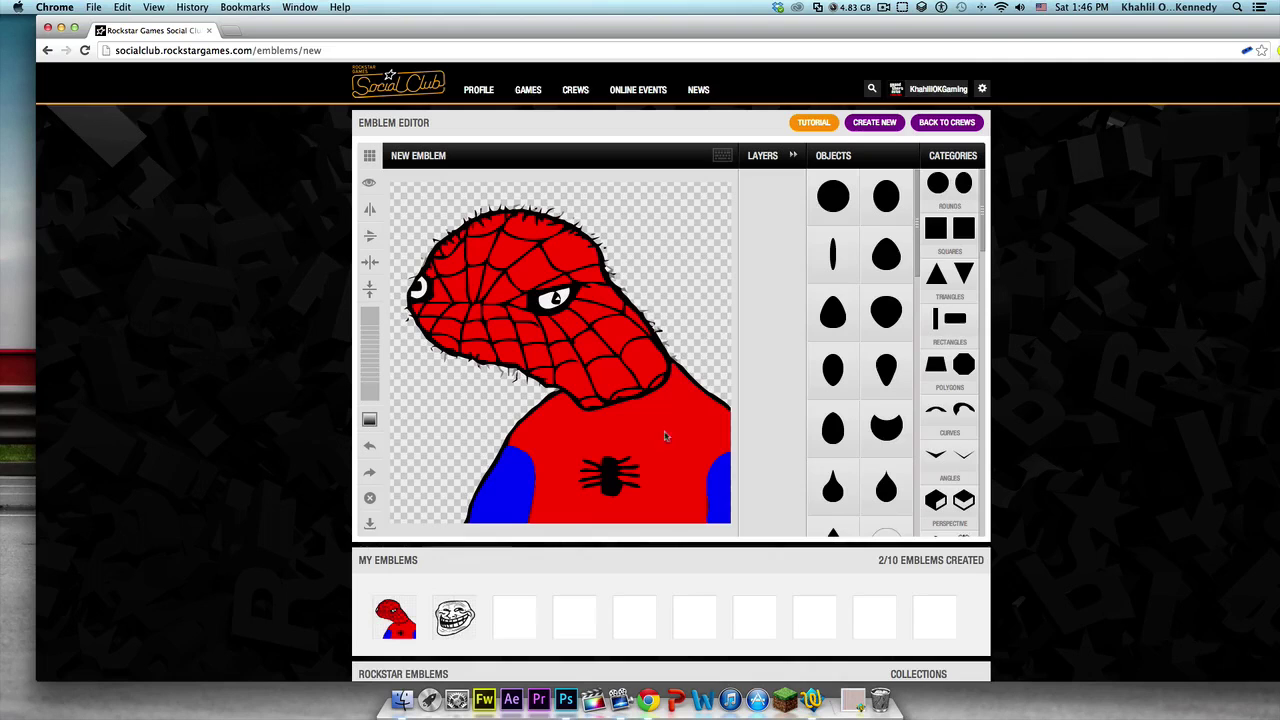
left_click(938, 88)
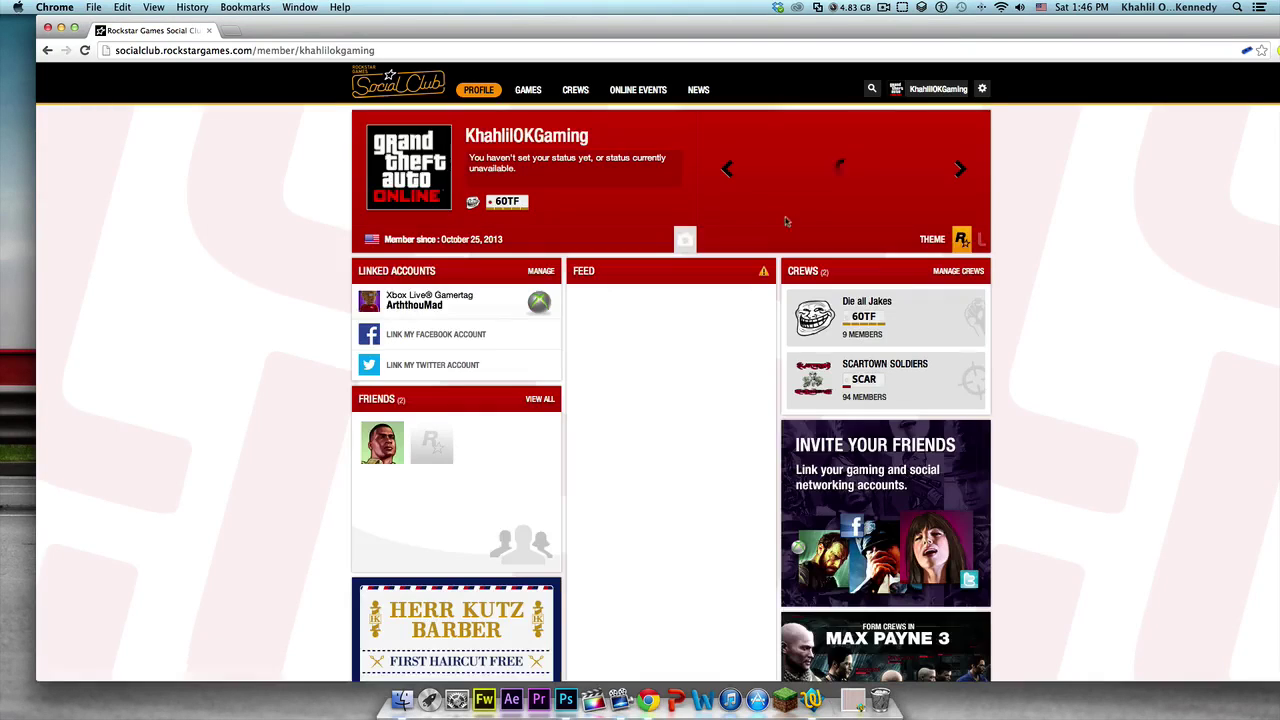
Open the Die all Jakes crew page, dismiss the emblem editor detour, and return to the crew.
left_click(868, 332)
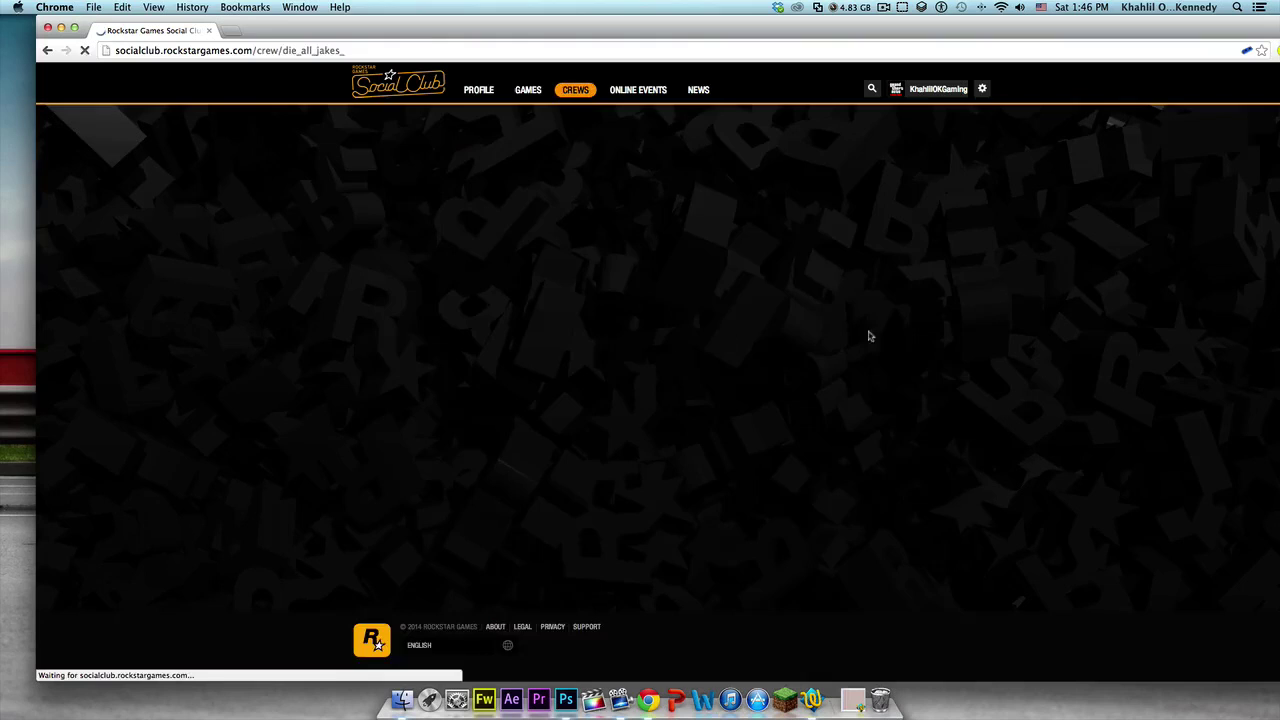
left_click(443, 137)
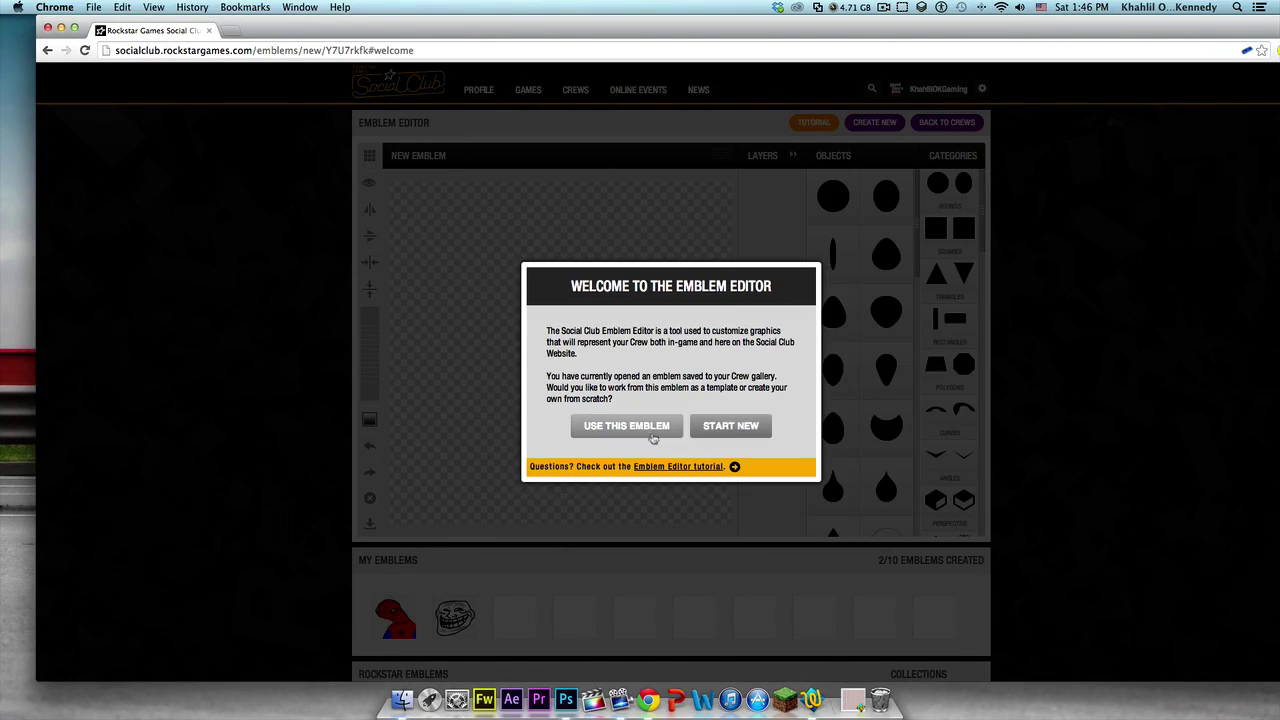
left_click(729, 428)
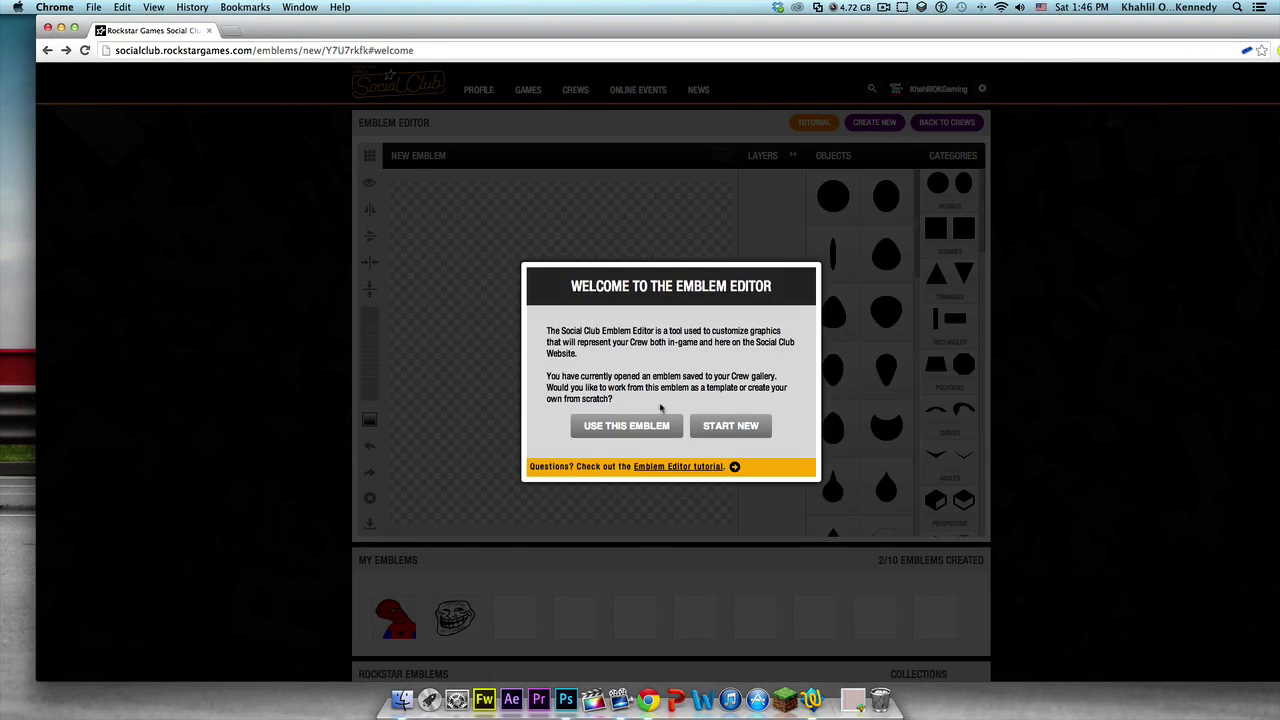
left_click(712, 427)
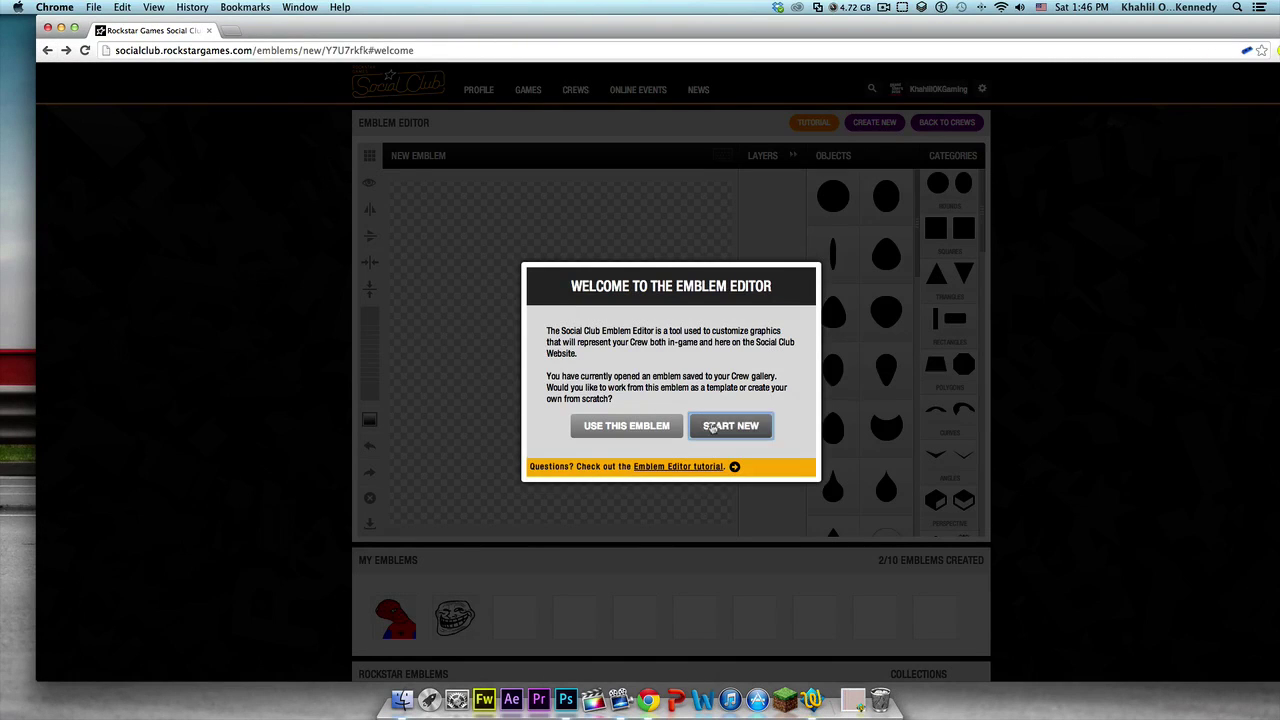
left_click(47, 50)
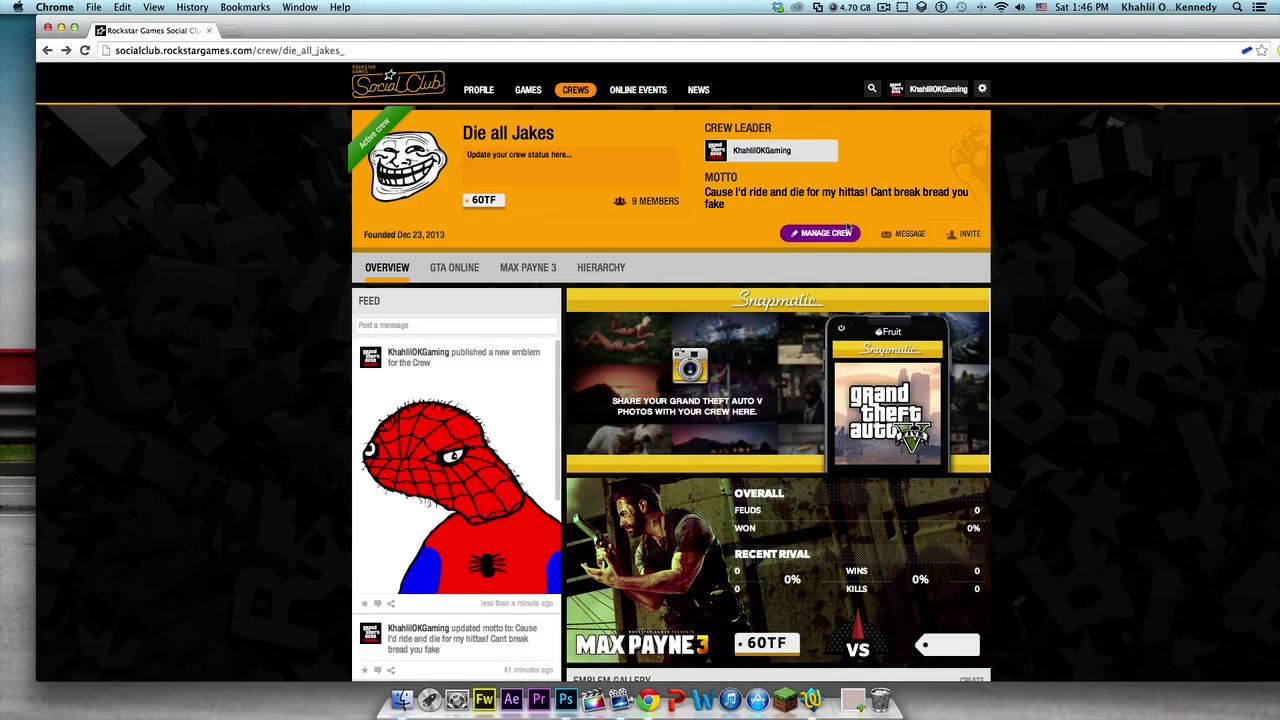
In Manage Crew, choose the Spider-Man emblem as crew emblem and scroll down to Save This Crew.
left_click(835, 235)
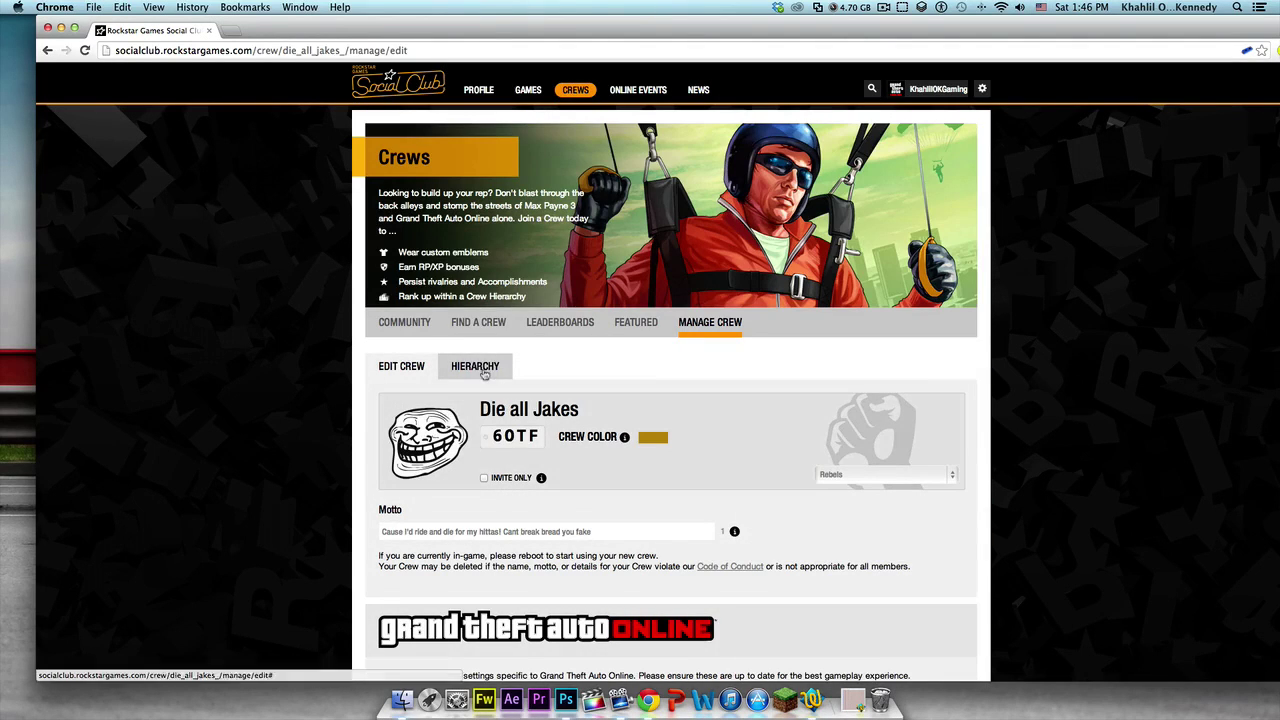
left_click(464, 411)
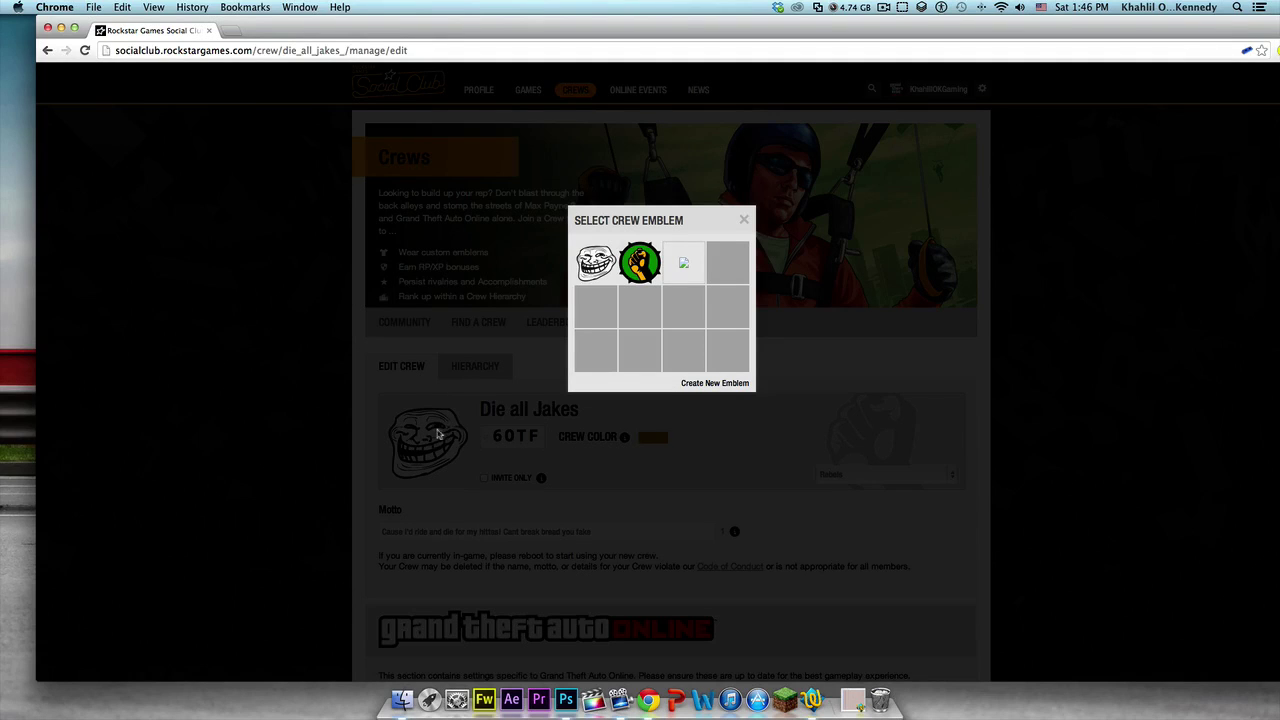
left_click(744, 220)
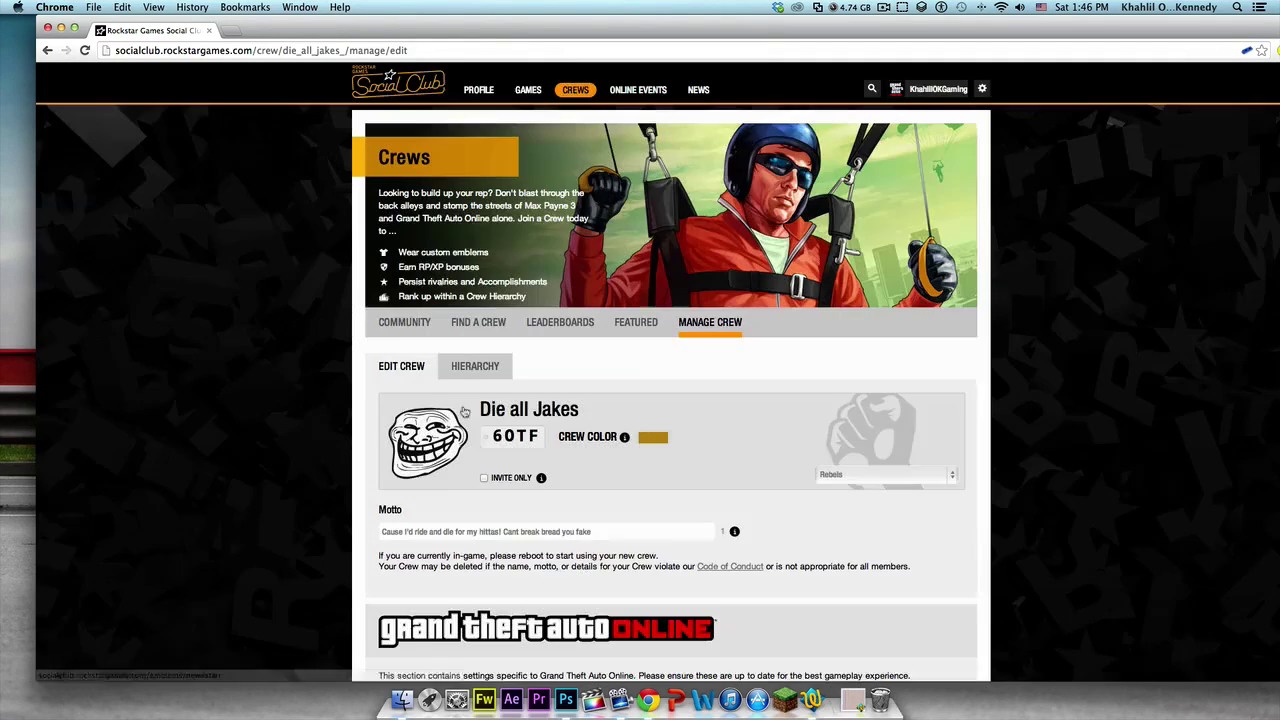
left_click(465, 410)
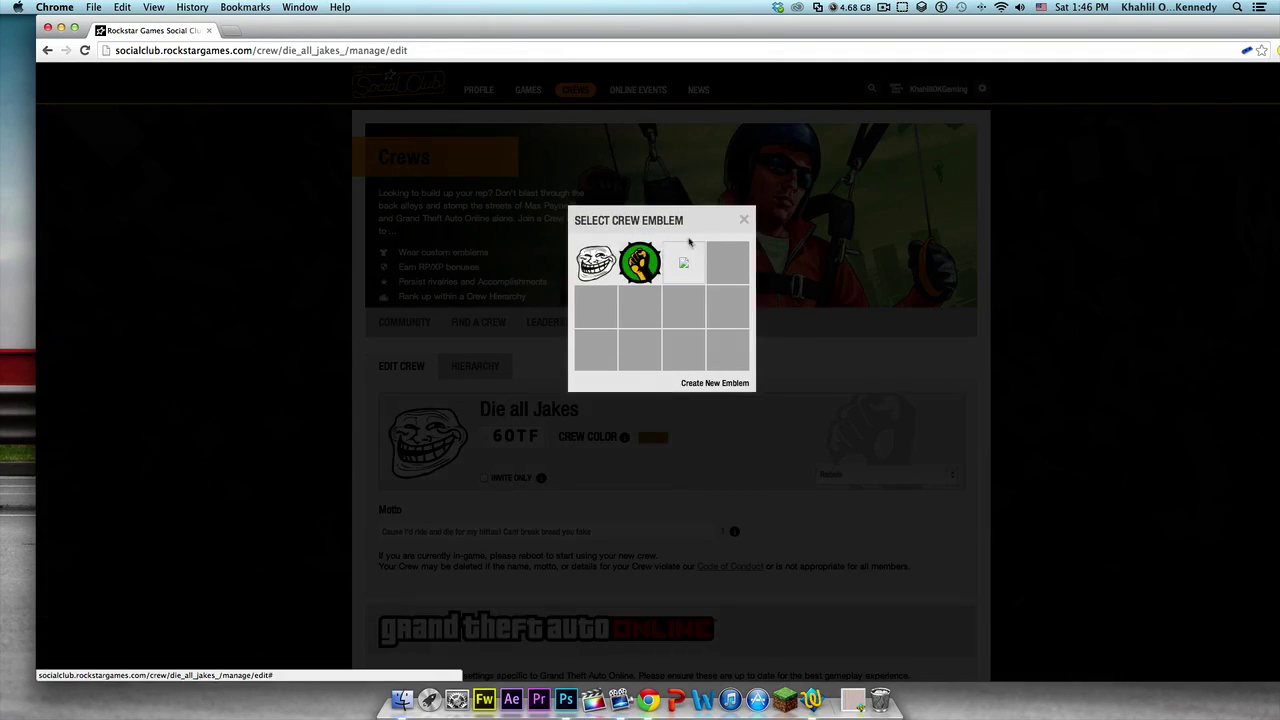
left_click(685, 263)
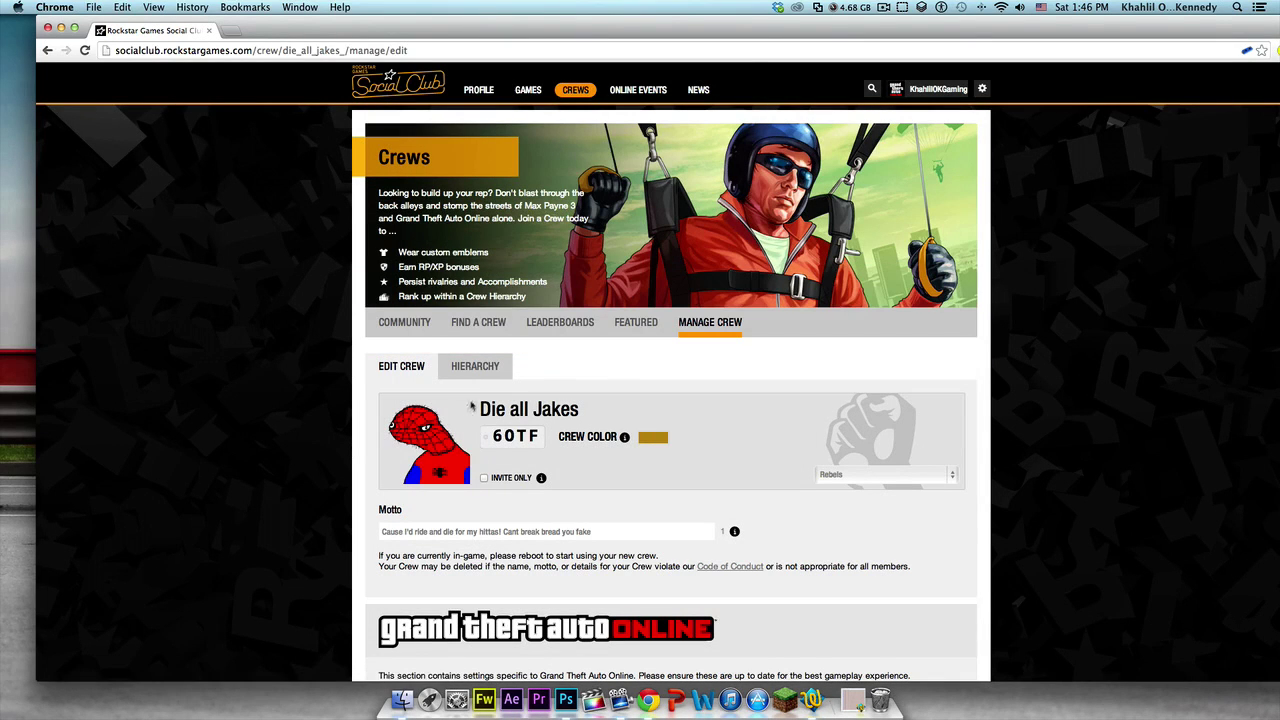
left_click(472, 406)
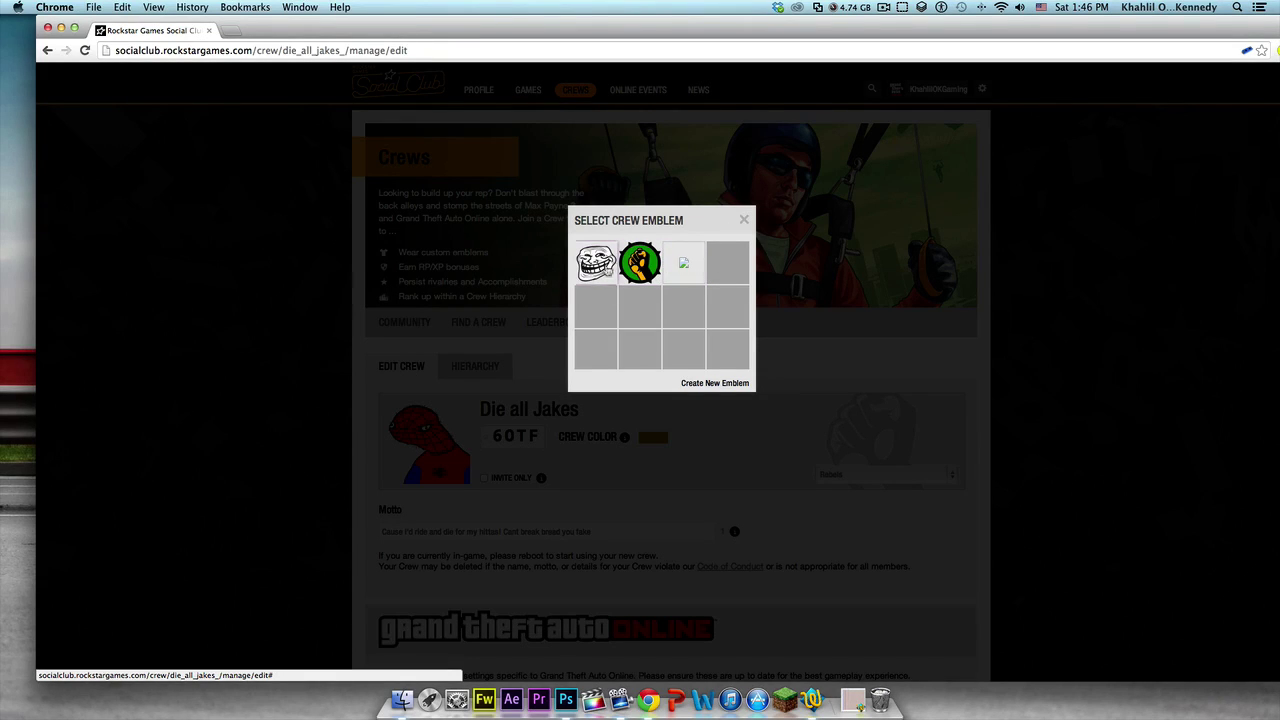
mouse_move(640, 262)
left_mouse_down()
mouse_move(644, 342)
mouse_move(638, 268)
left_mouse_up()
left_click(744, 219)
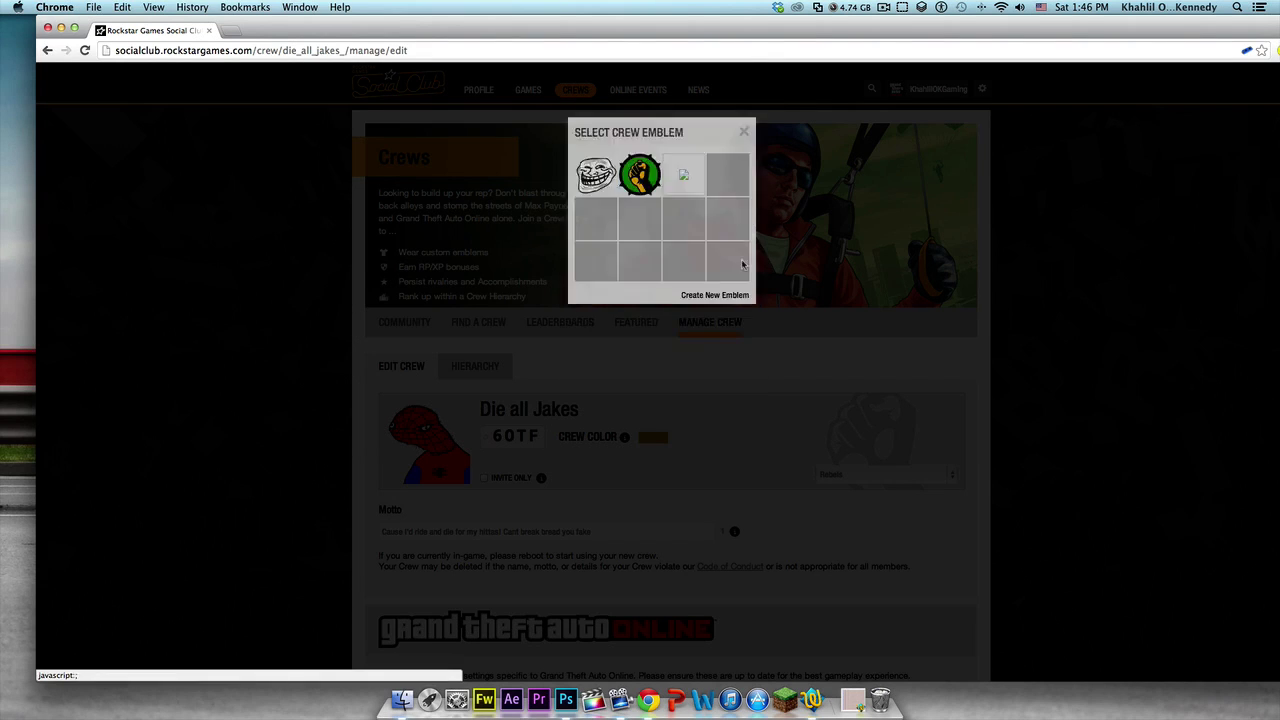
scroll(552, 558, "down", 5)
scroll(552, 558, "down", 3)
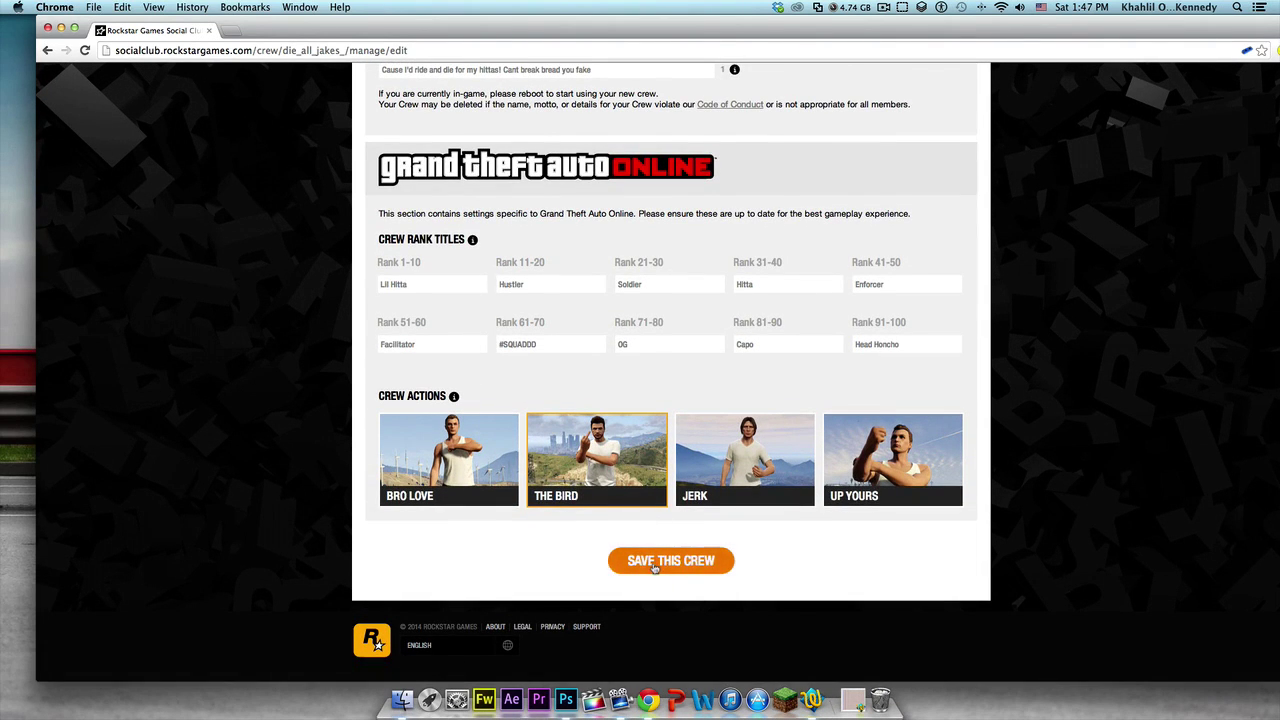
Save the Die all Jakes crew settings with the Spider-Man emblem selected.
left_click(670, 561)
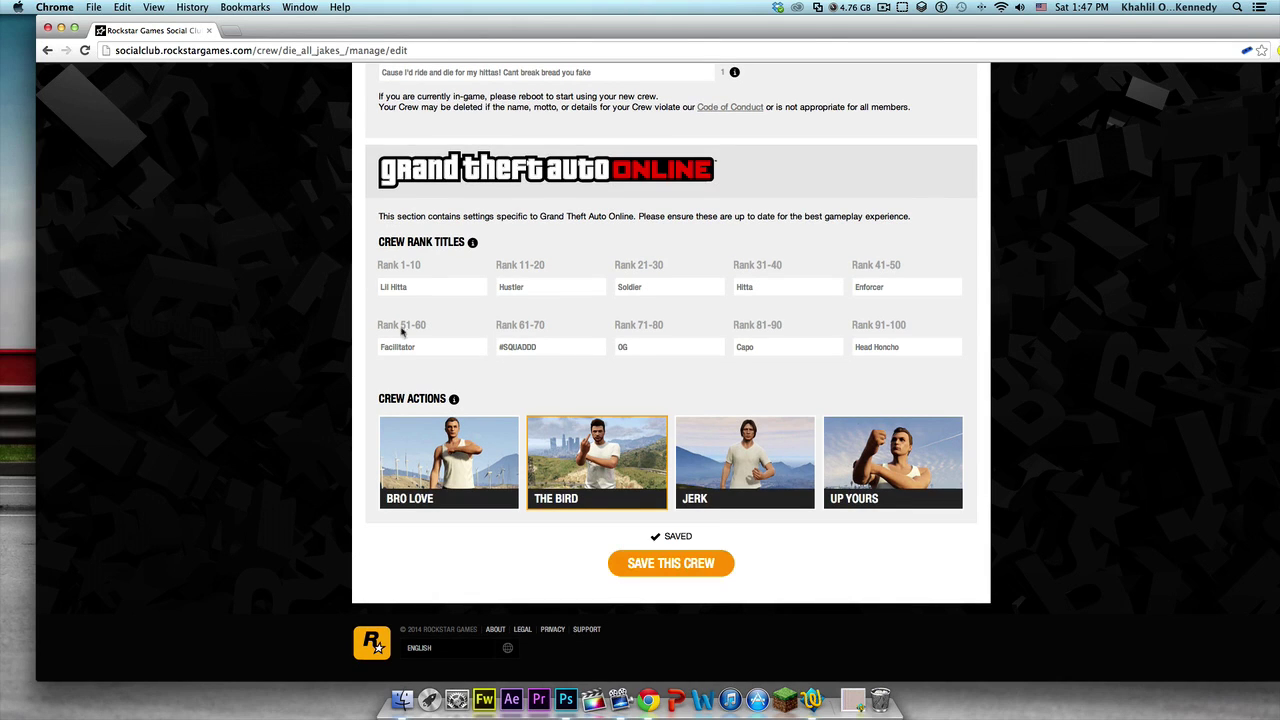
scroll(521, 336, "up", 5)
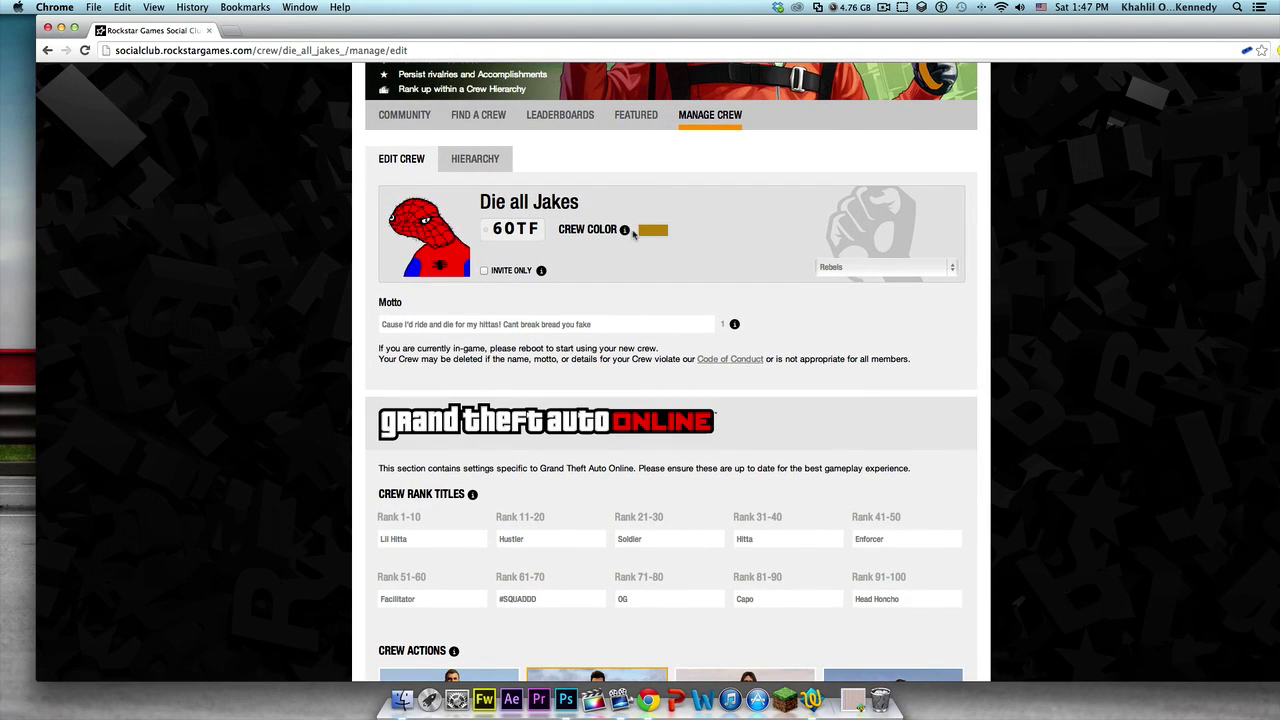
scroll(466, 290, "up", 4)
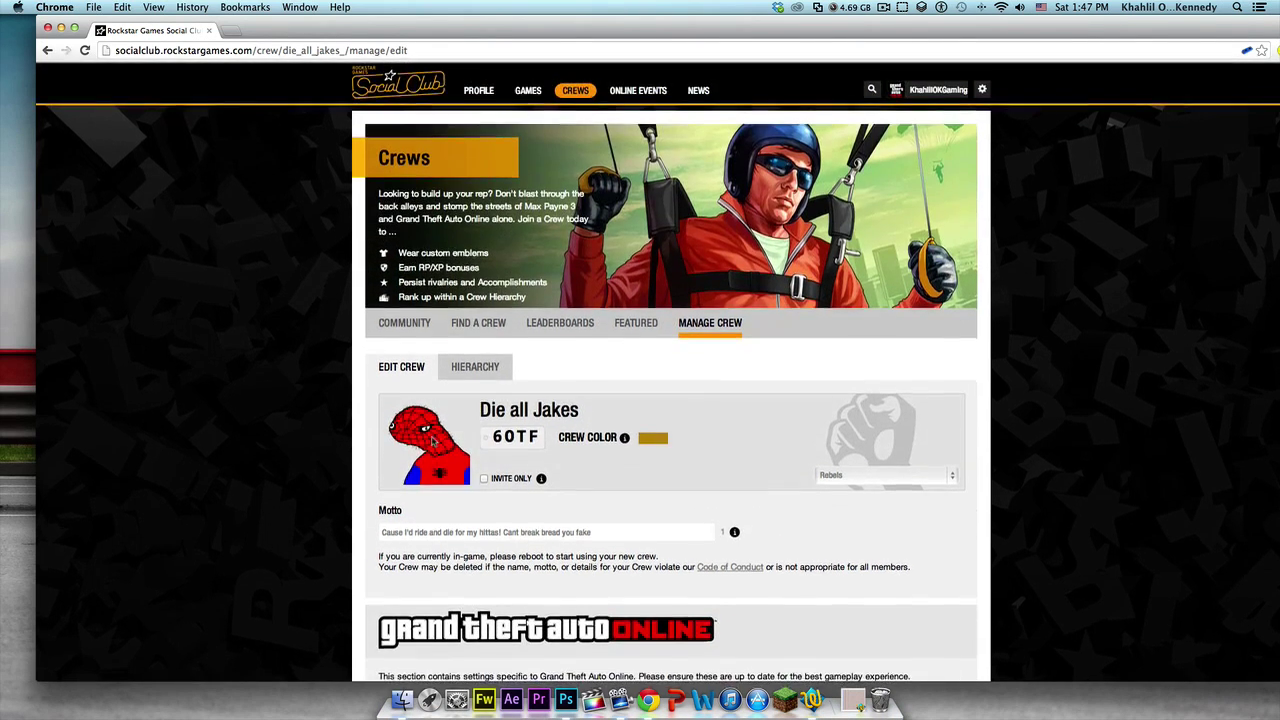
Go to the Die all Jakes crew page from the profile and check the Emblem Gallery shows Spoderman.
left_click(901, 96)
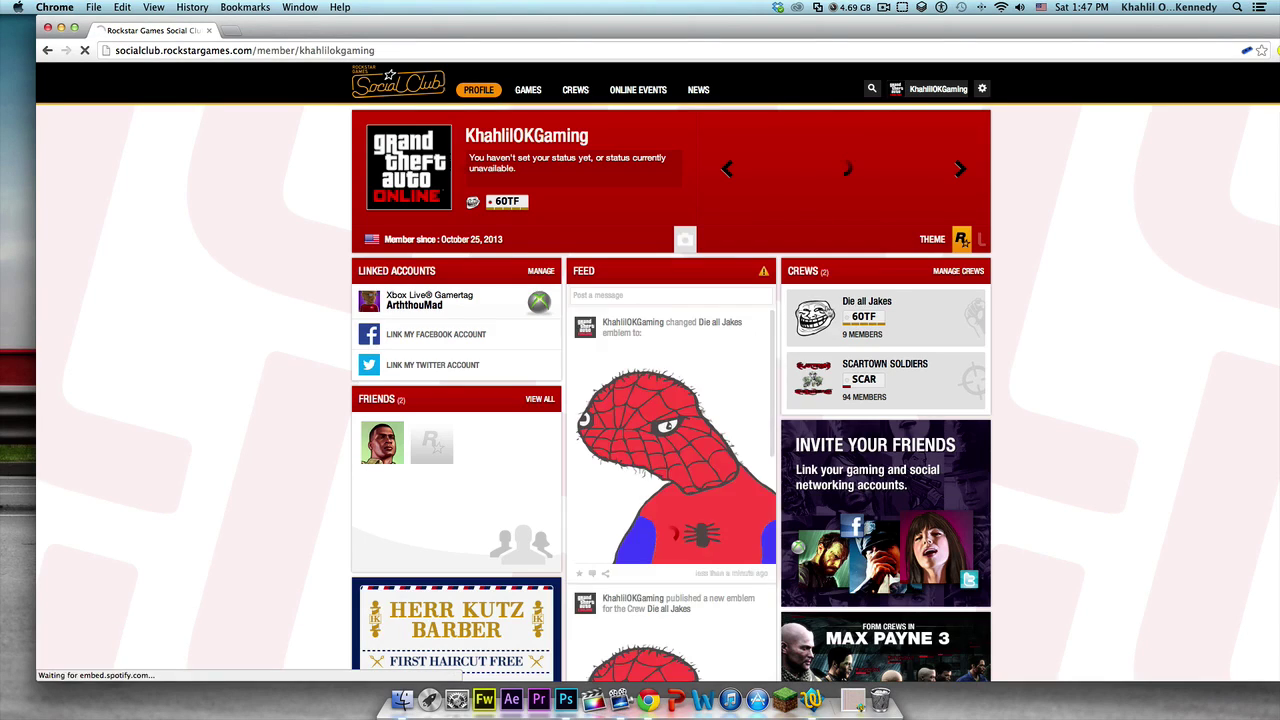
left_click(866, 301)
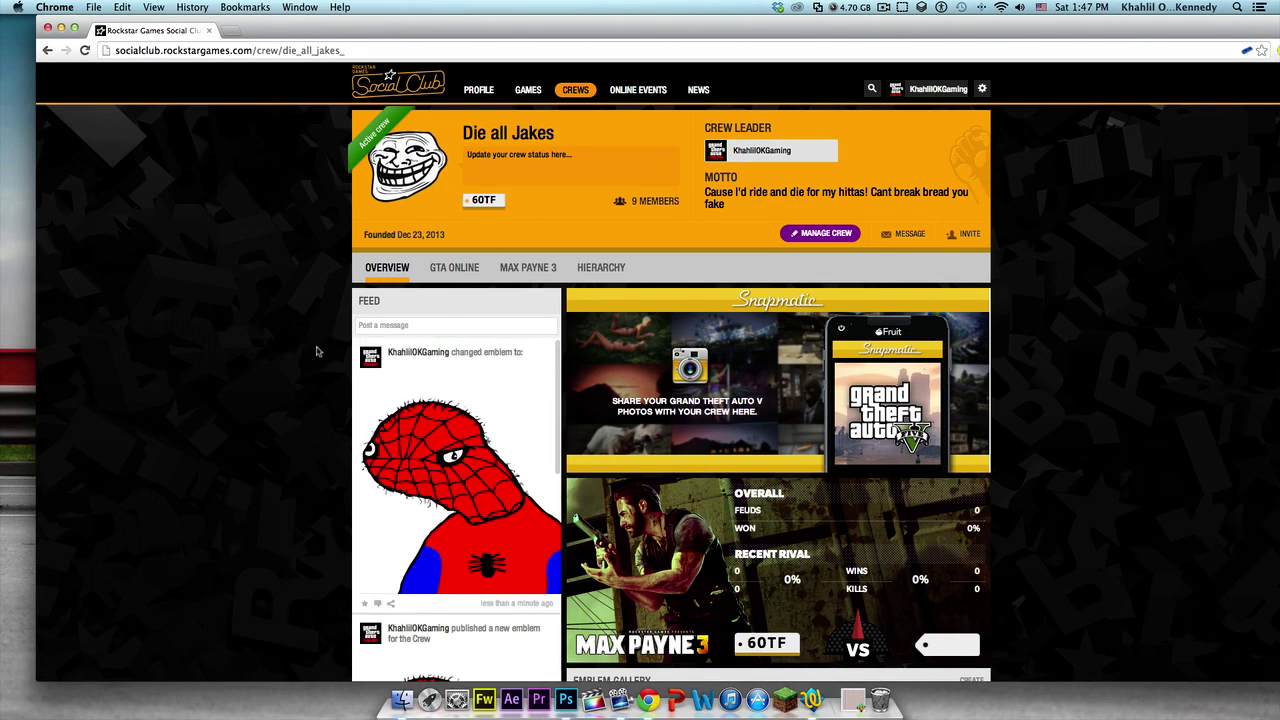
scroll(316, 351, "down", 5)
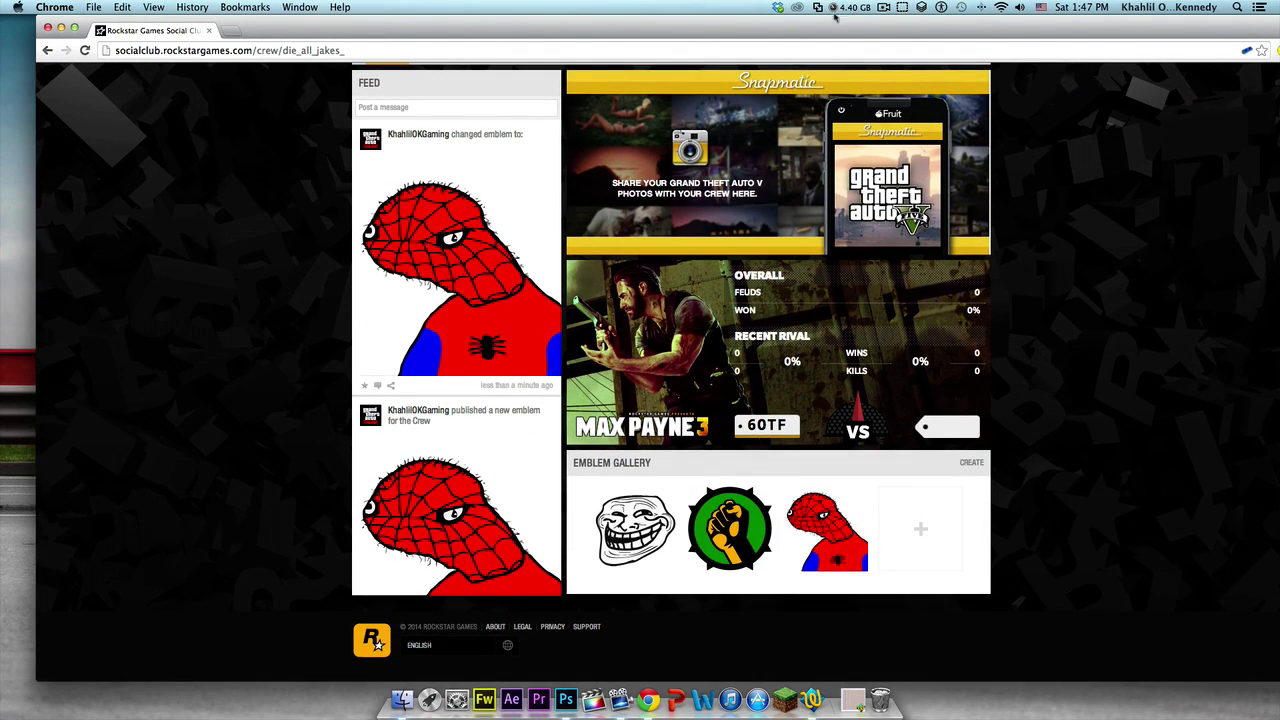